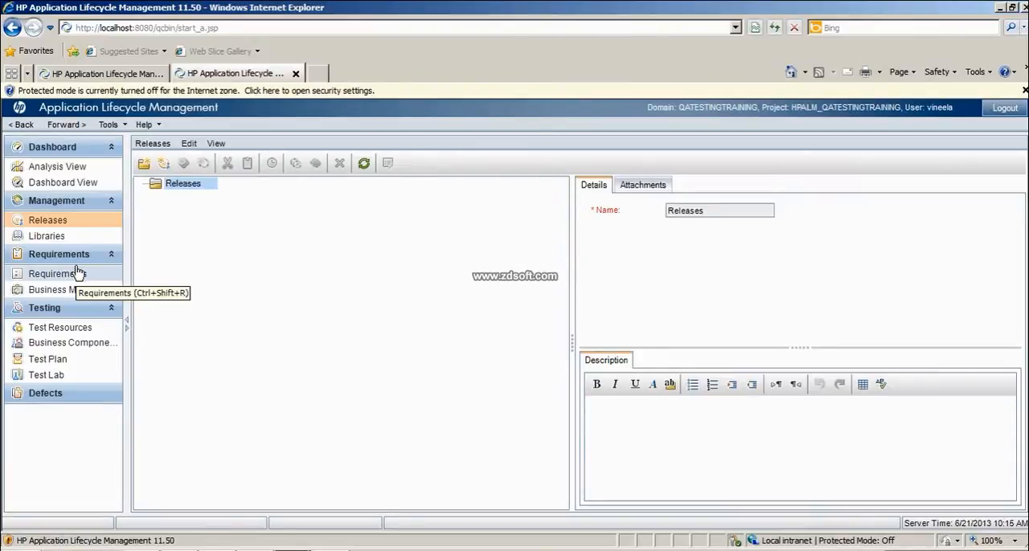
- View the Analysis View module and return to the Releases module
left_click(71, 225)
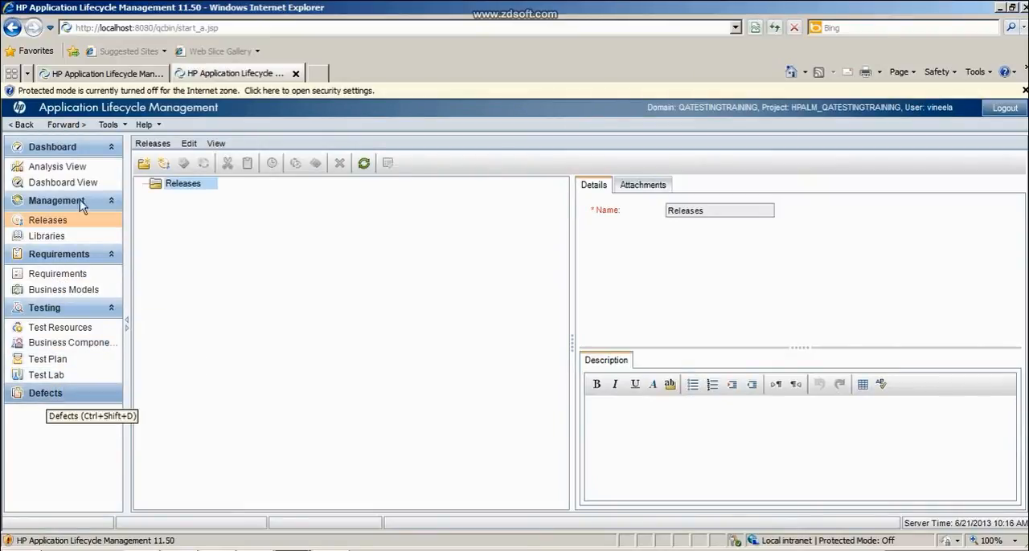
left_click(83, 169)
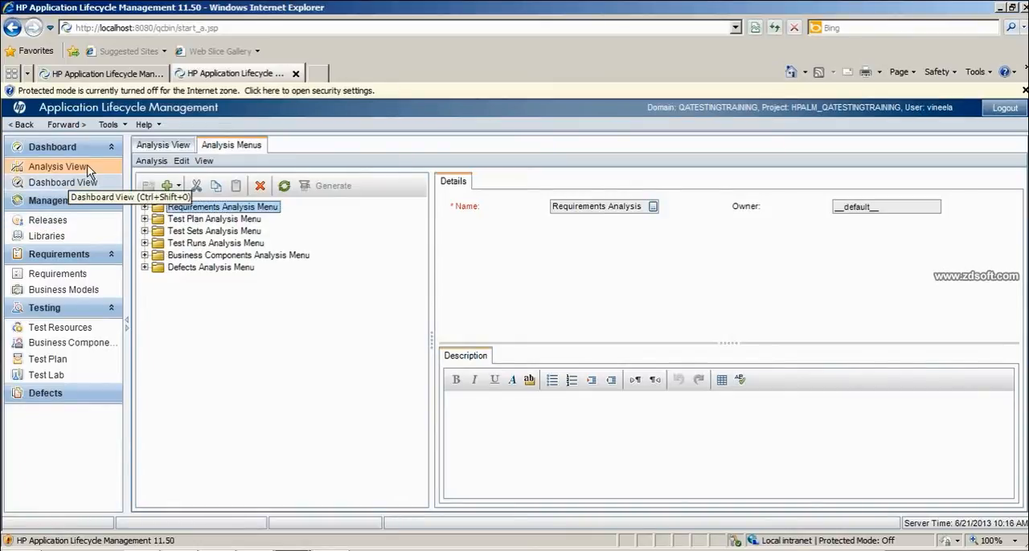
left_click(81, 220)
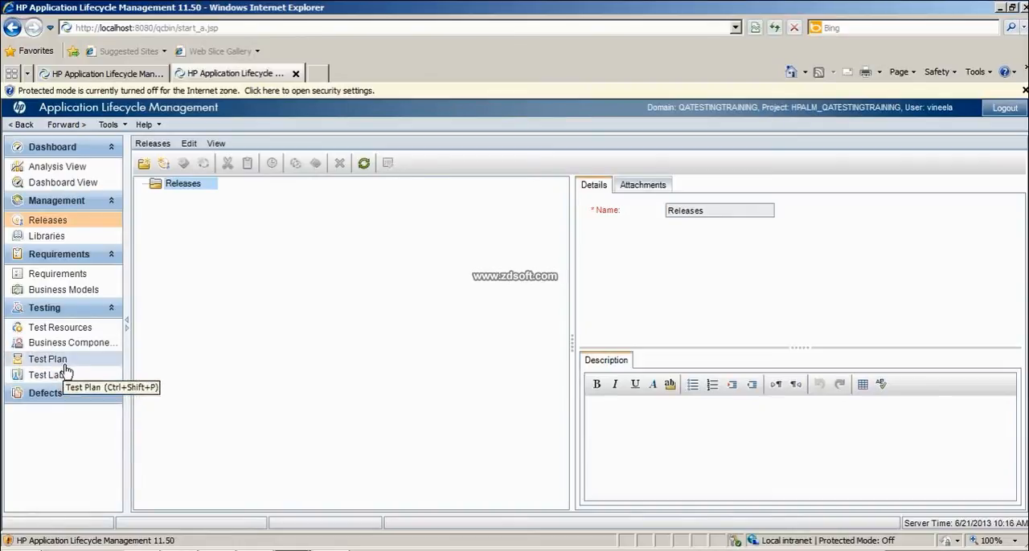
left_click(84, 221)
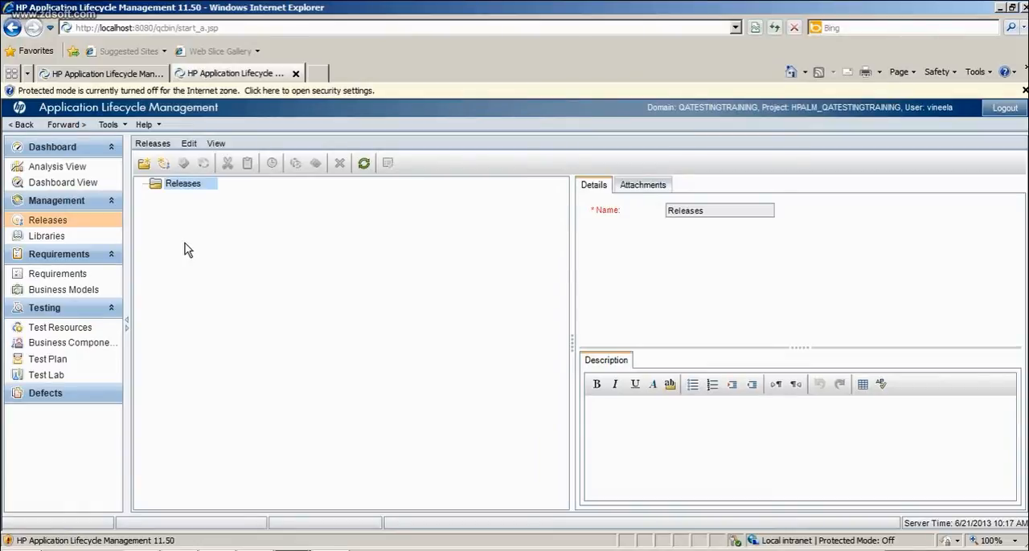
- Create a new release folder named "actiTime" under the Releases root
right_click(187, 193)
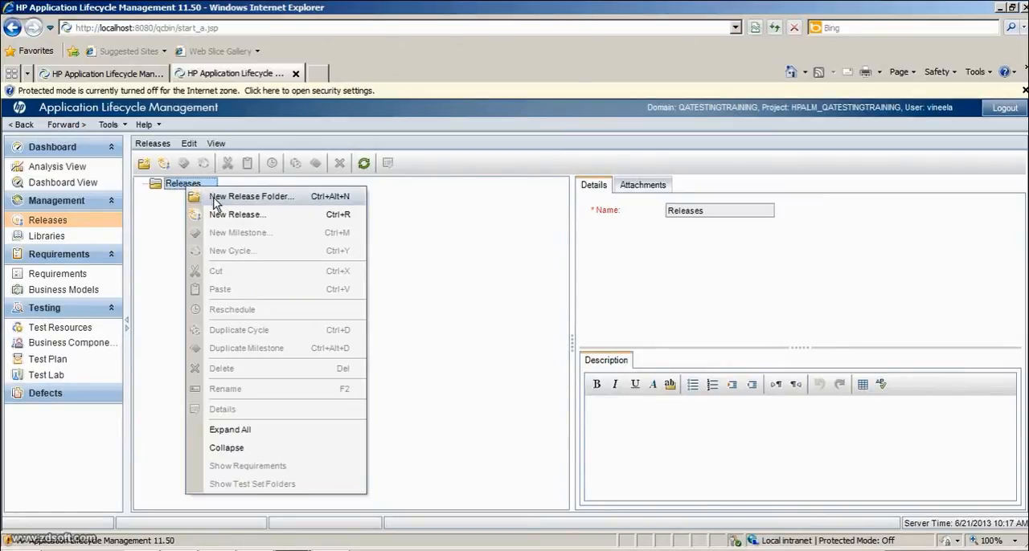
left_click(257, 204)
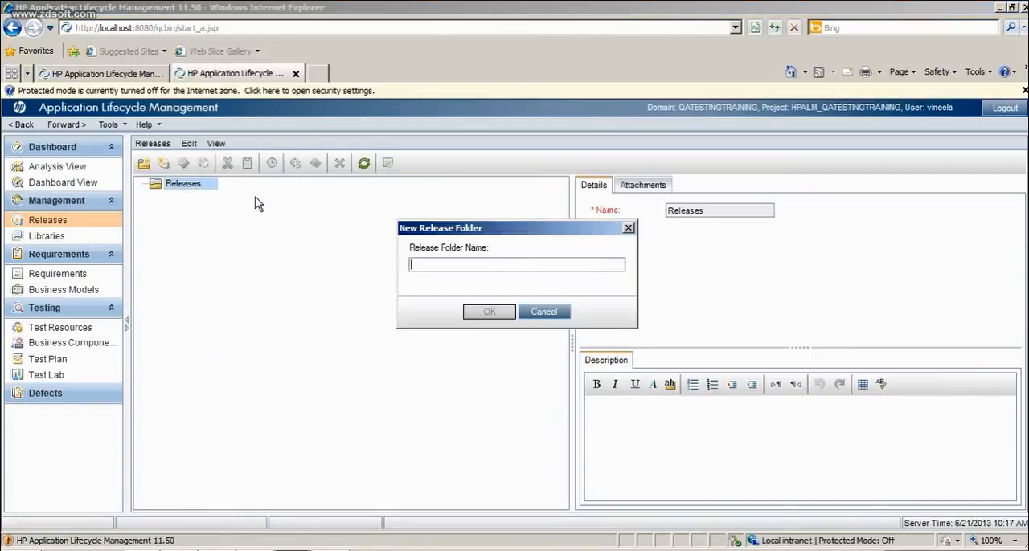
type("c")
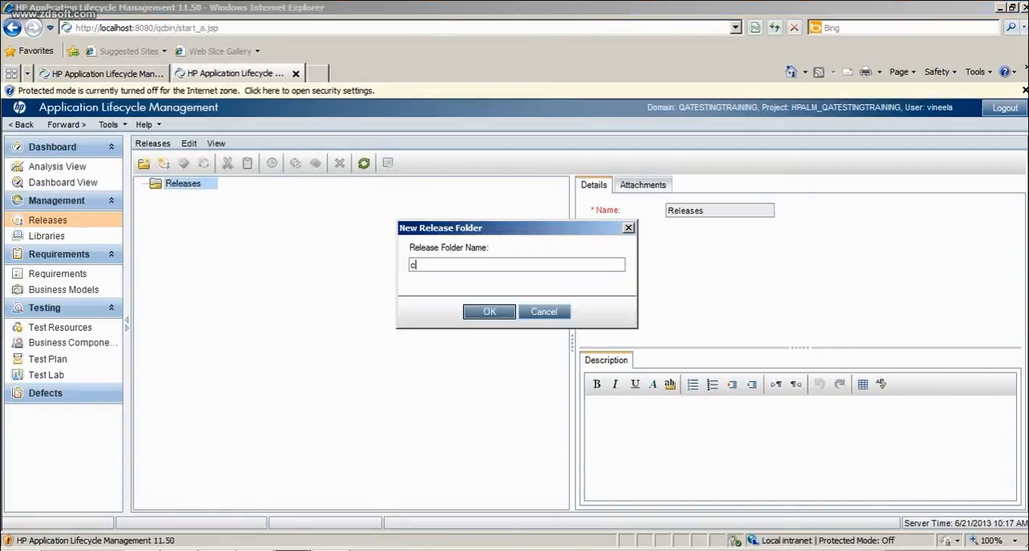
key("BackSpace")
type("ac")
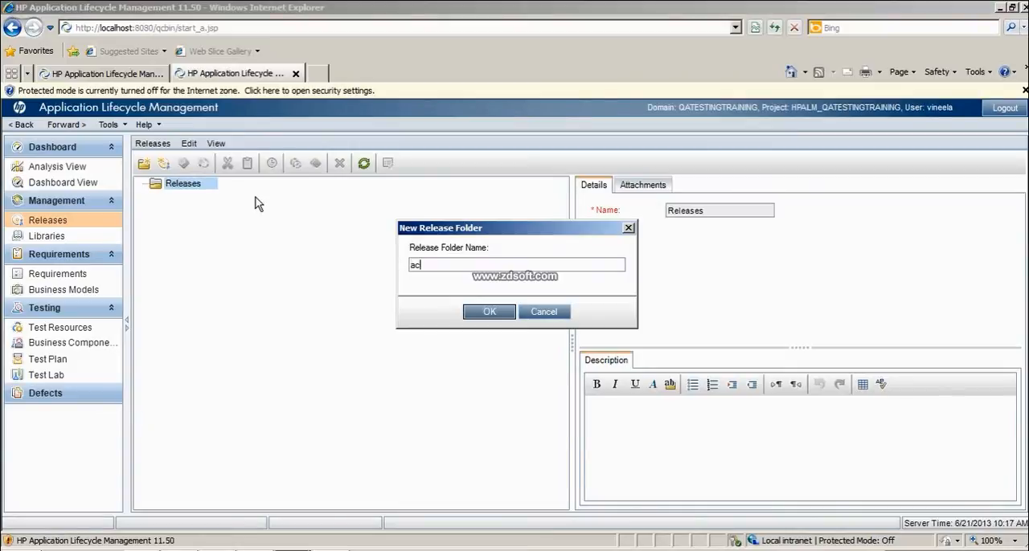
type("tiTime")
left_click(487, 313)
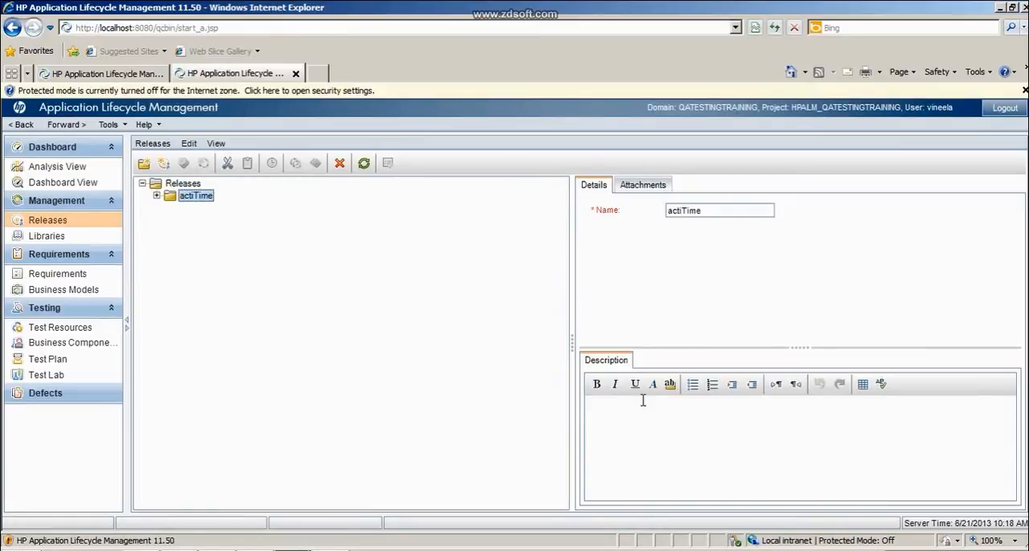
- Enter "actiTime prodcut develppment and testing" as the description of the actiTime folder
left_click(632, 432)
type("actiTime p")
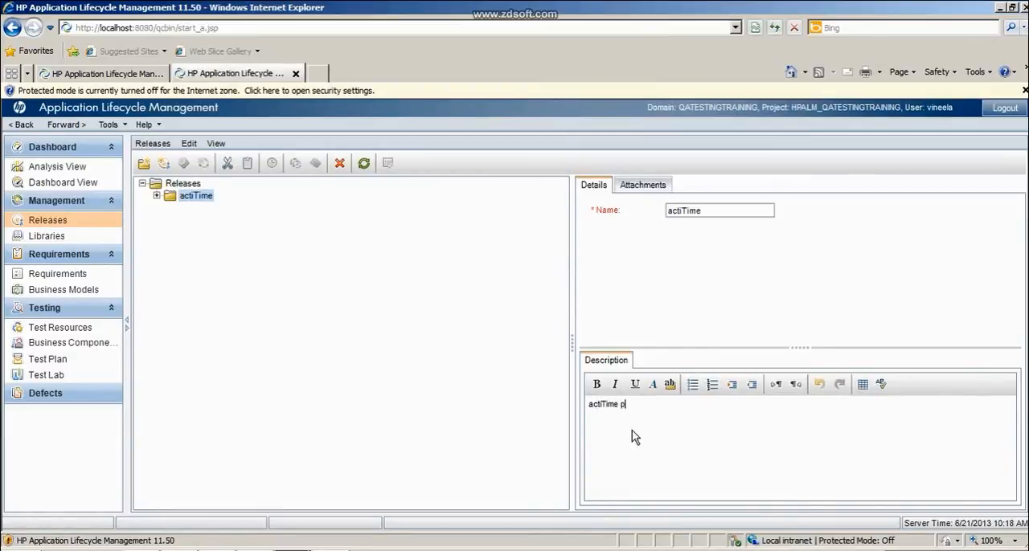
type("rodcut develppment a")
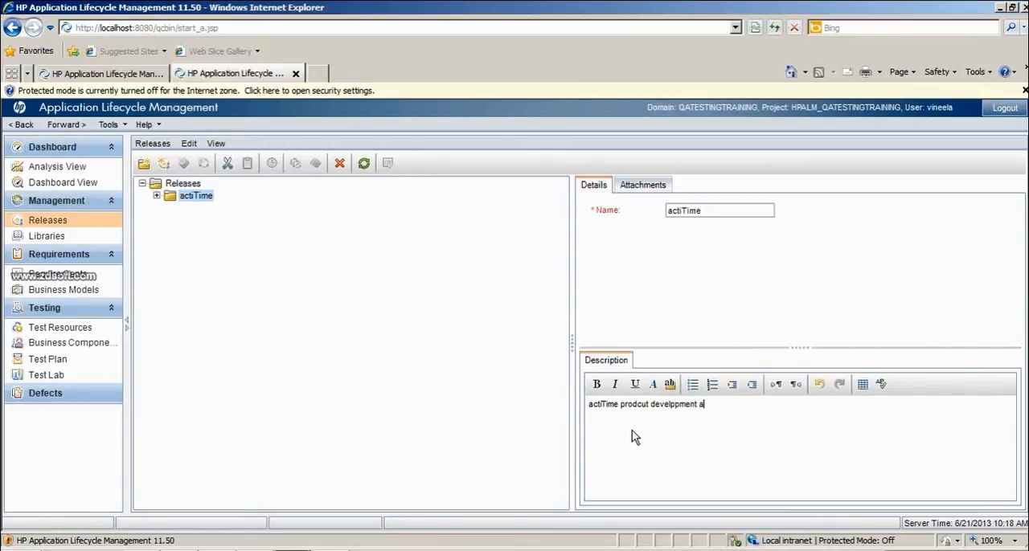
type("nd testing")
- Spell-check the folder description, ignoring "actiTime" and "develppment" and correcting the second word to "product"
left_click(671, 405)
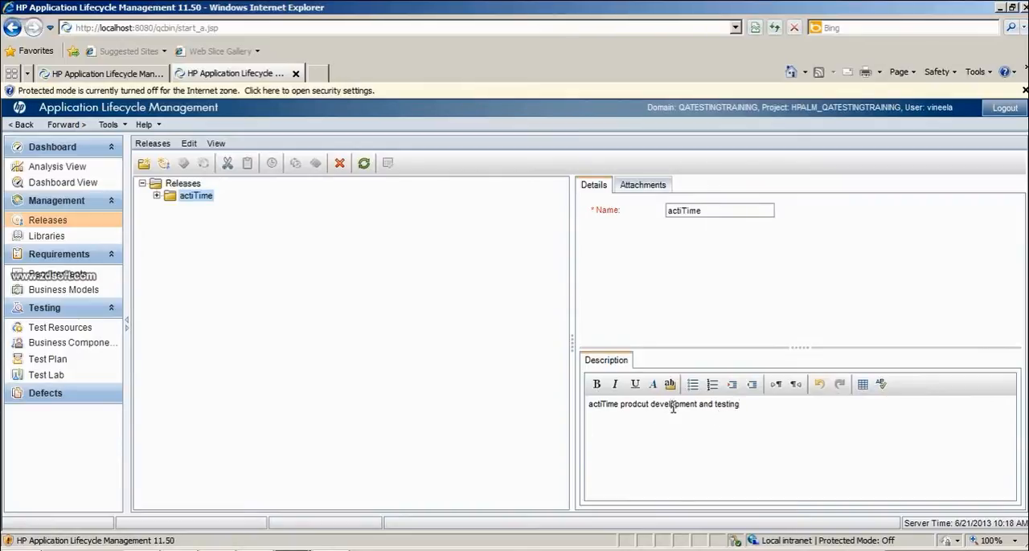
left_click(881, 388)
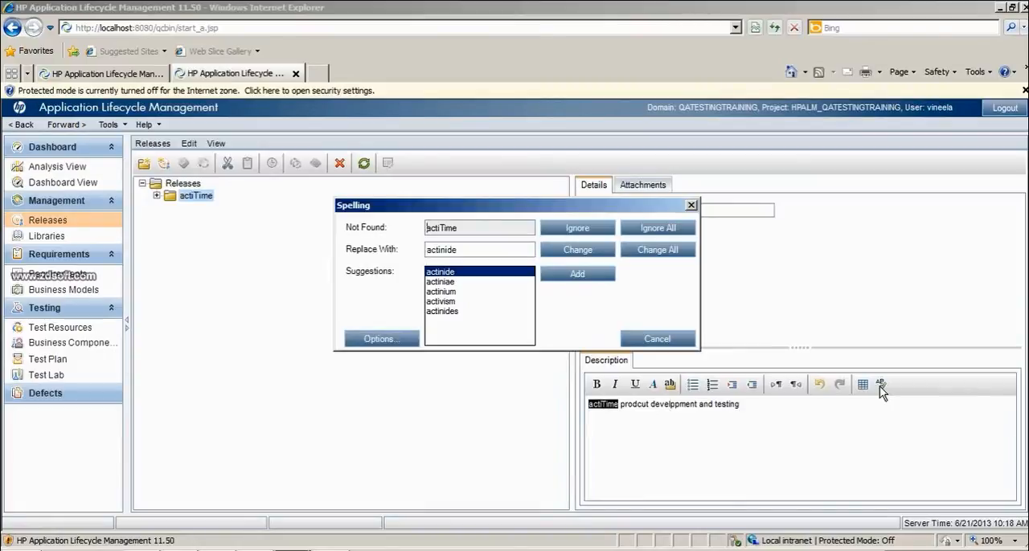
left_click(575, 229)
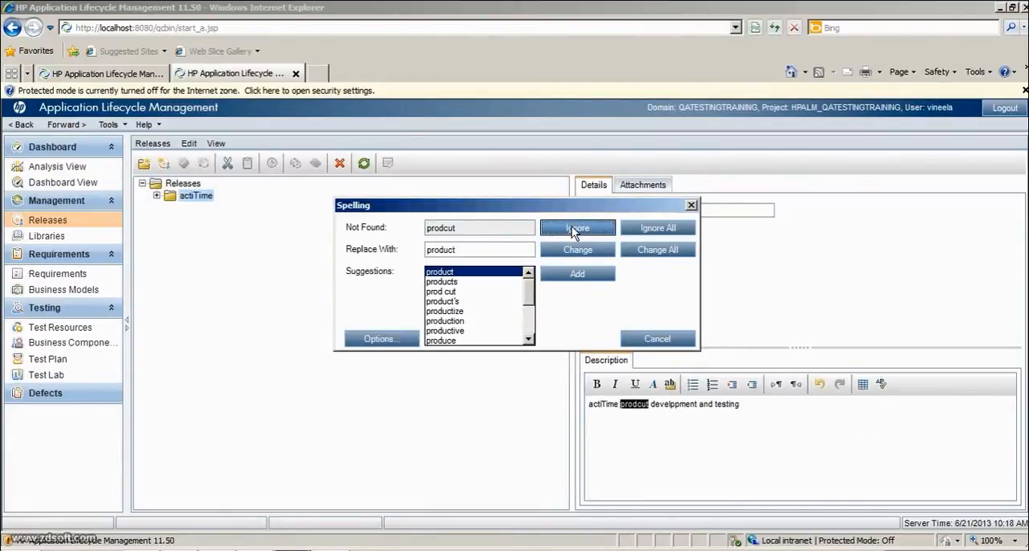
left_click(577, 251)
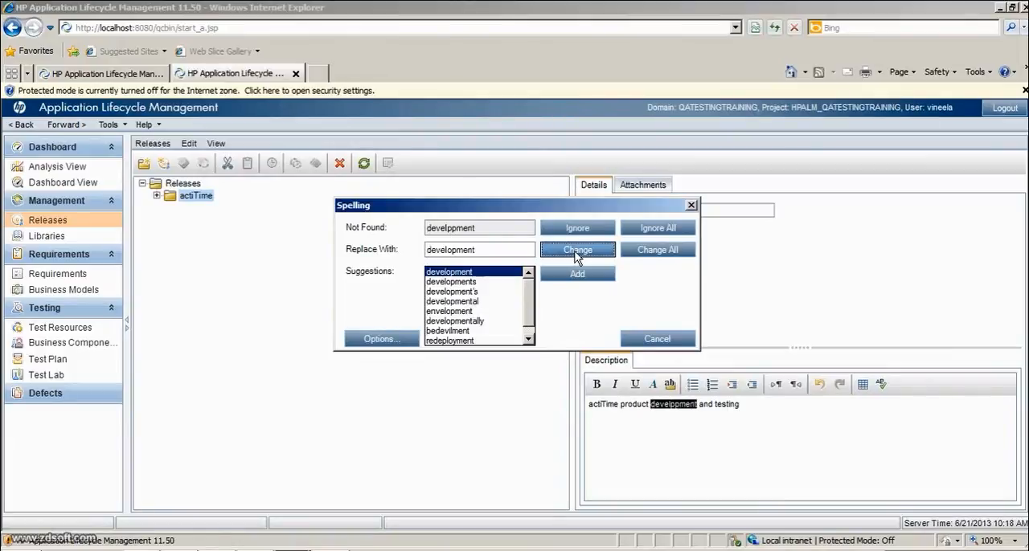
left_click(578, 229)
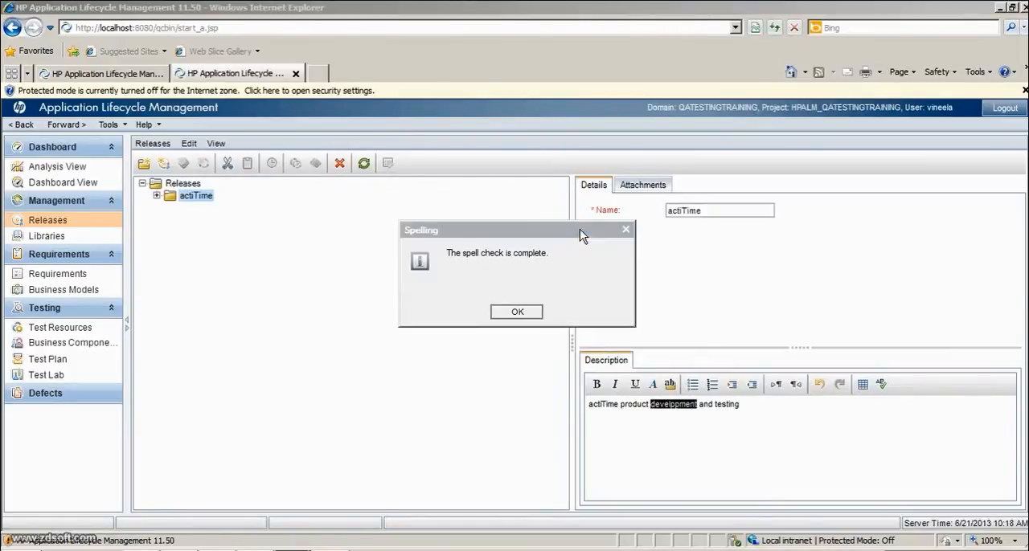
left_click(521, 312)
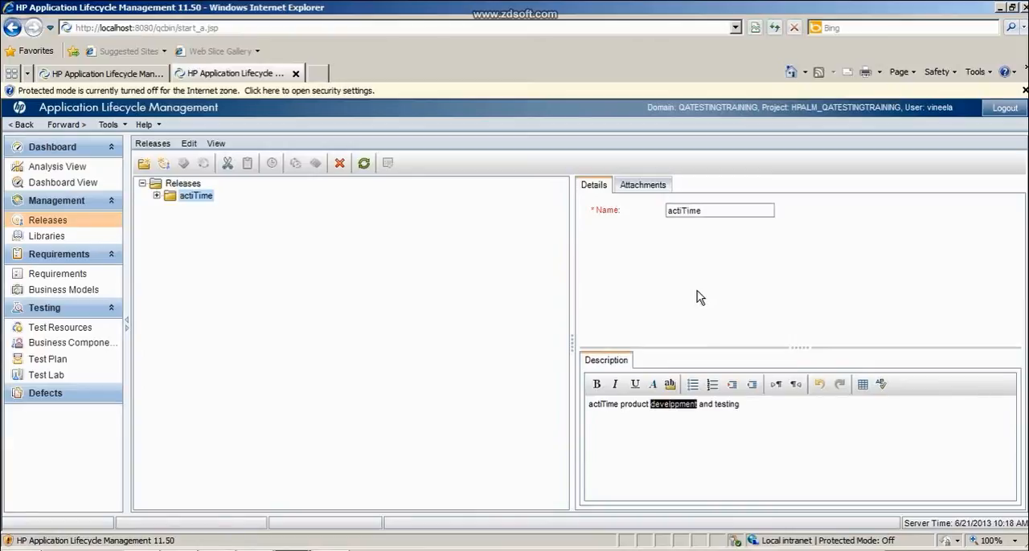
- Attach the file "2013-06-19 08.32 Meet Now" to the actiTime release folder
left_click(647, 185)
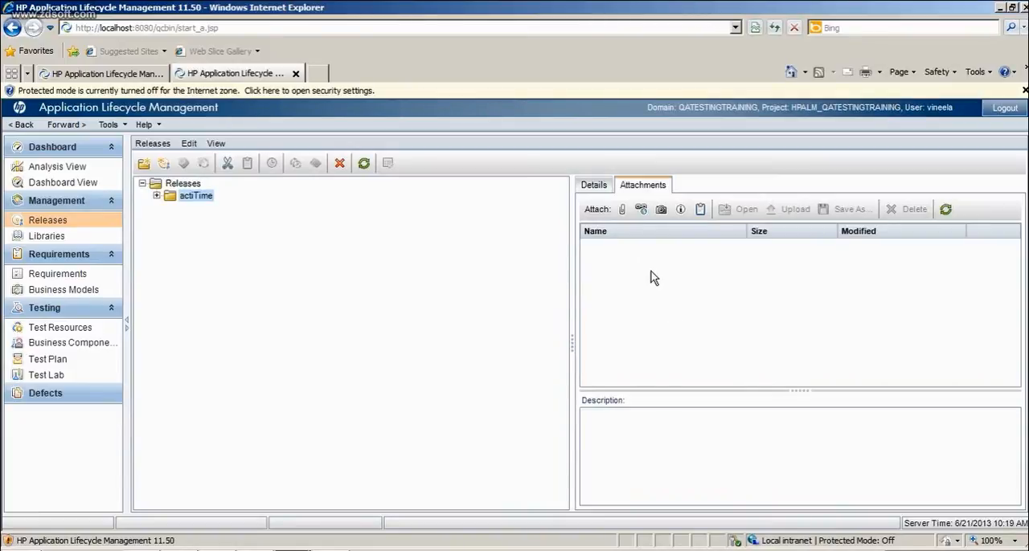
left_click(621, 213)
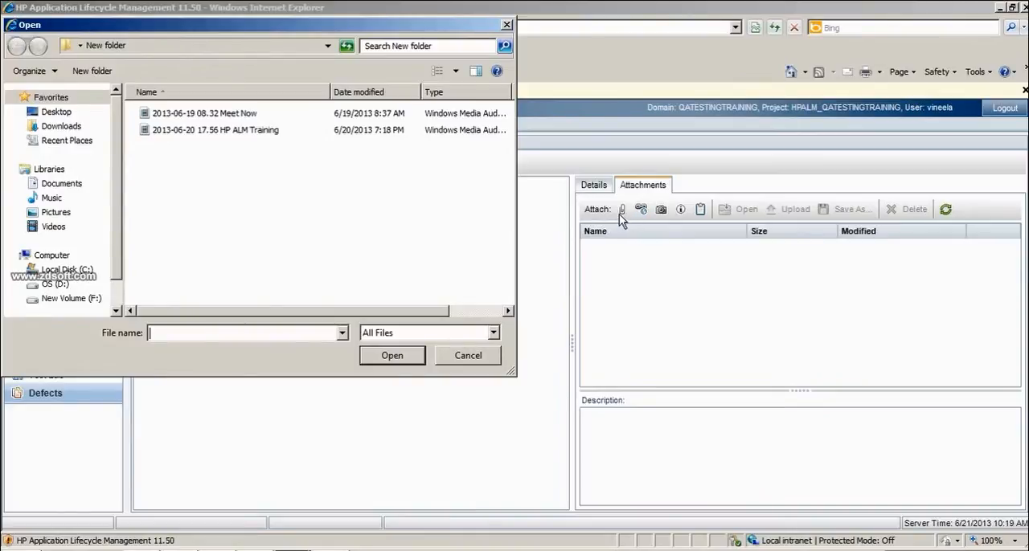
left_click(248, 117)
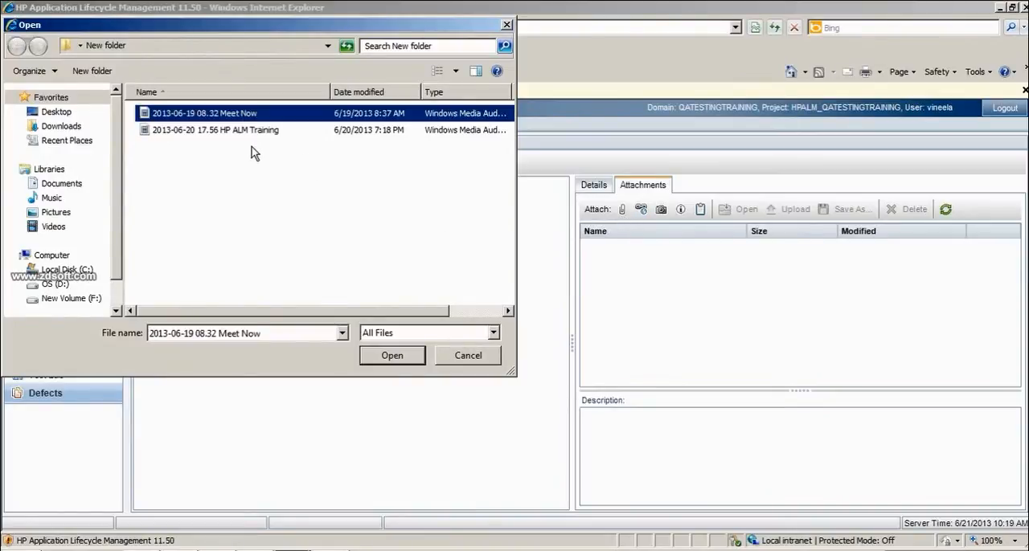
left_click(392, 357)
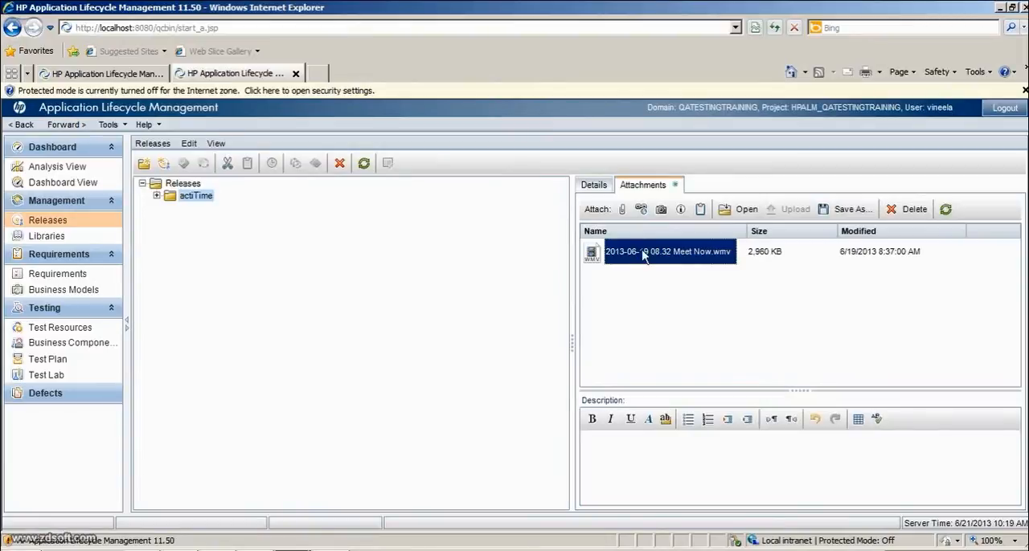
left_click(641, 214)
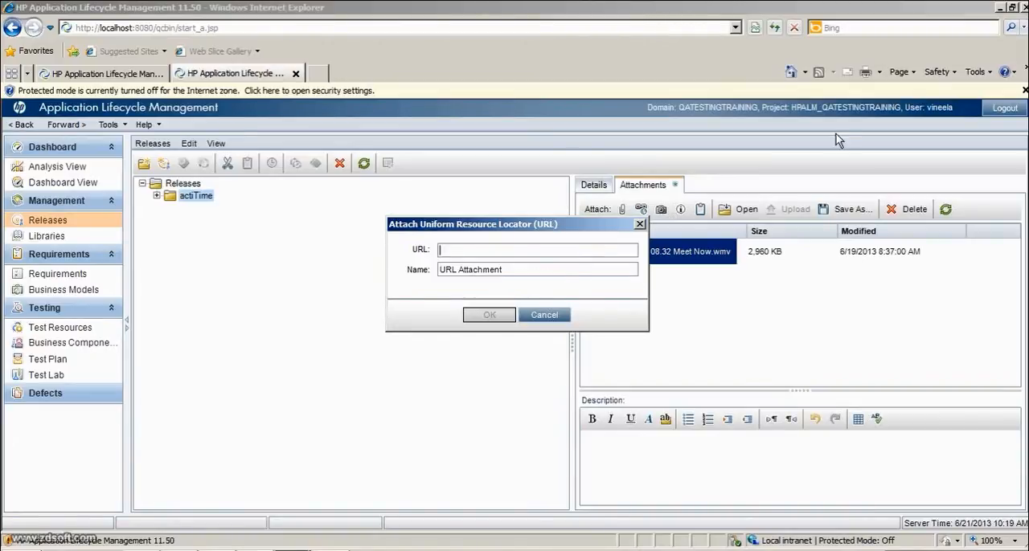
type("ww")
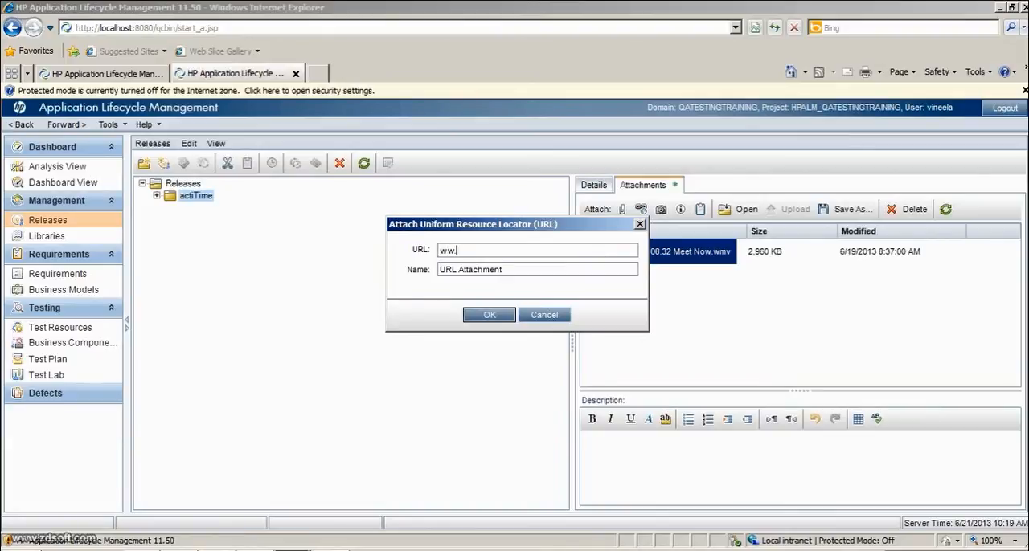
type("w.google.com")
key("Tab")
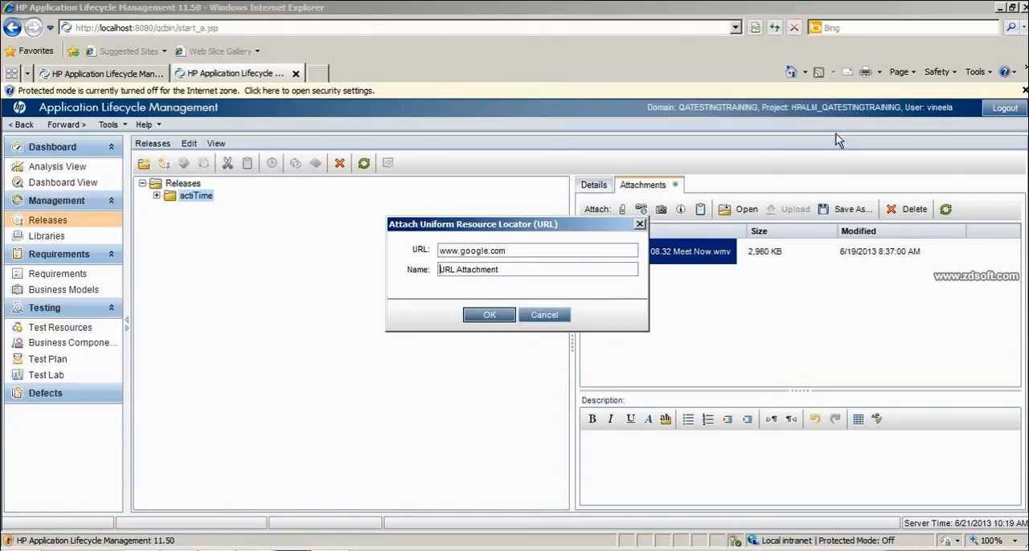
key("shift+End")
key("Delete")
type("googledoc")
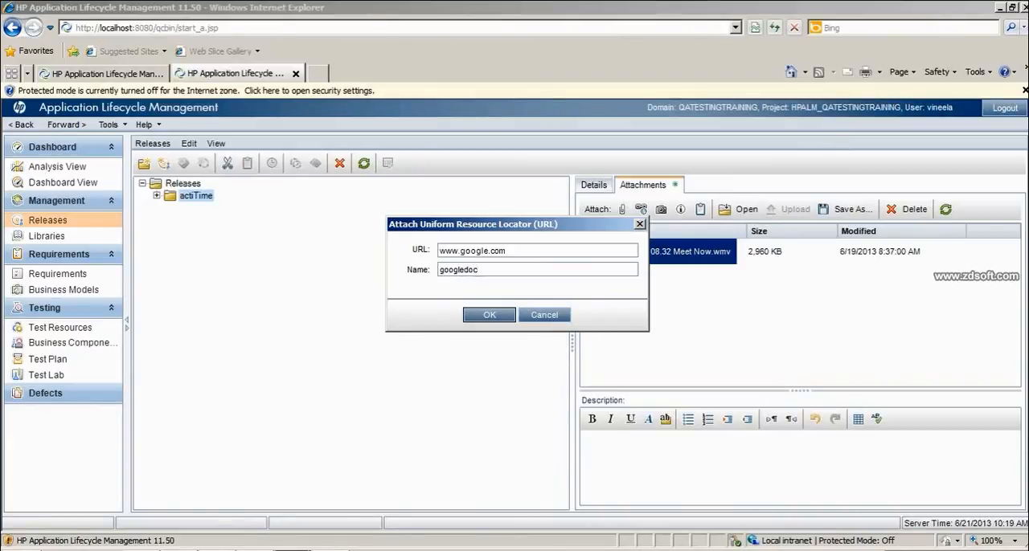
left_click(487, 318)
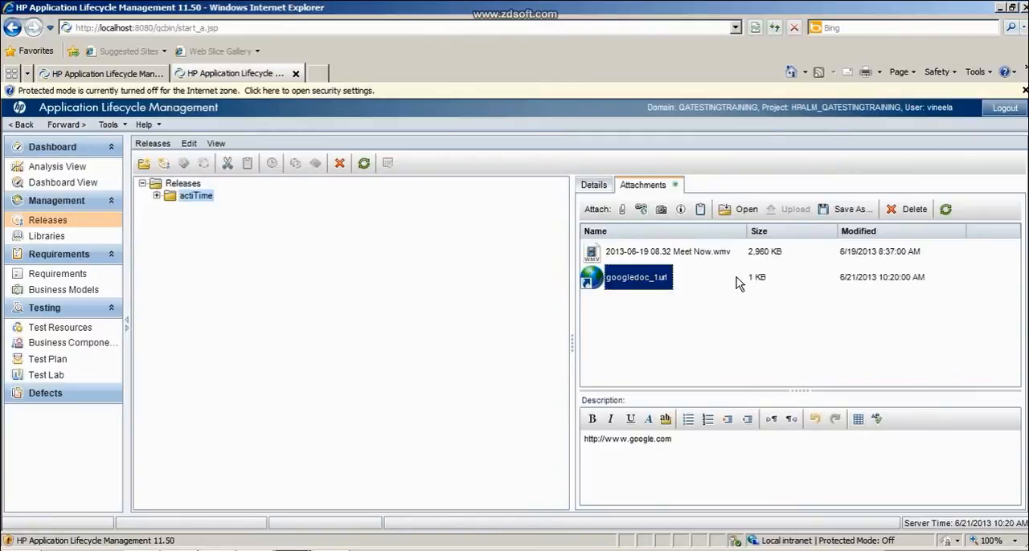
double_click(637, 277)
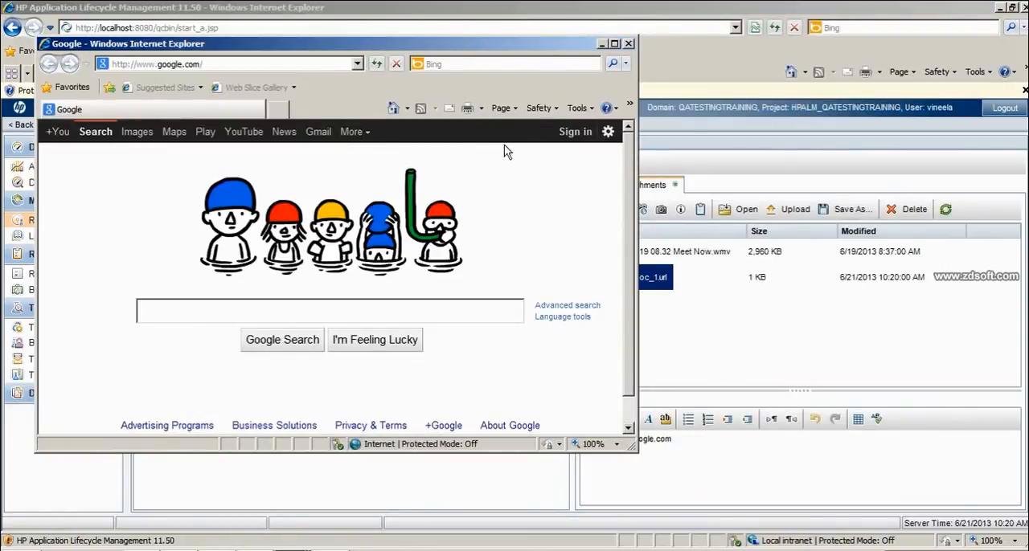
left_click(628, 43)
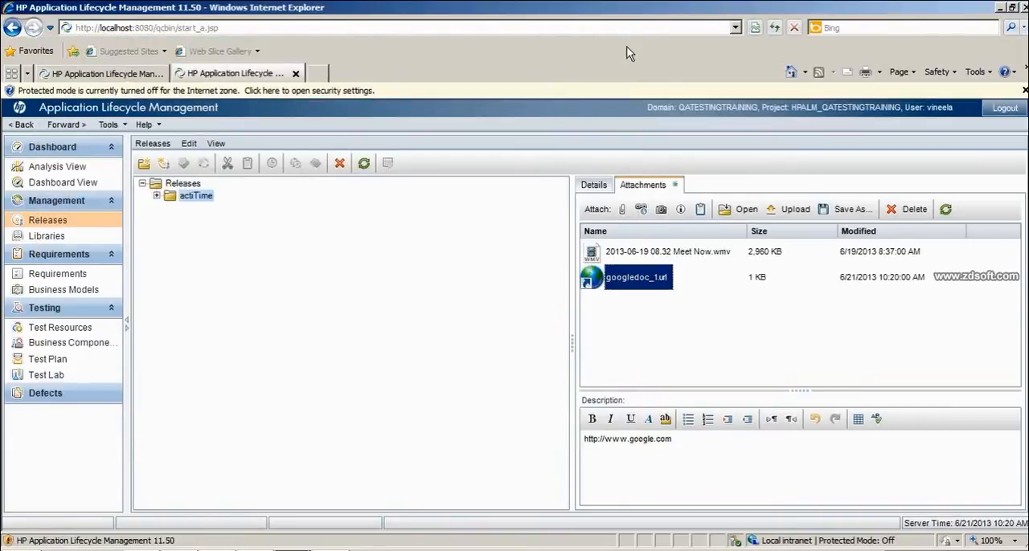
- Capture a snapshot of the actiTIME login page window, inspect it full size and attach it to the folder
left_click(661, 210)
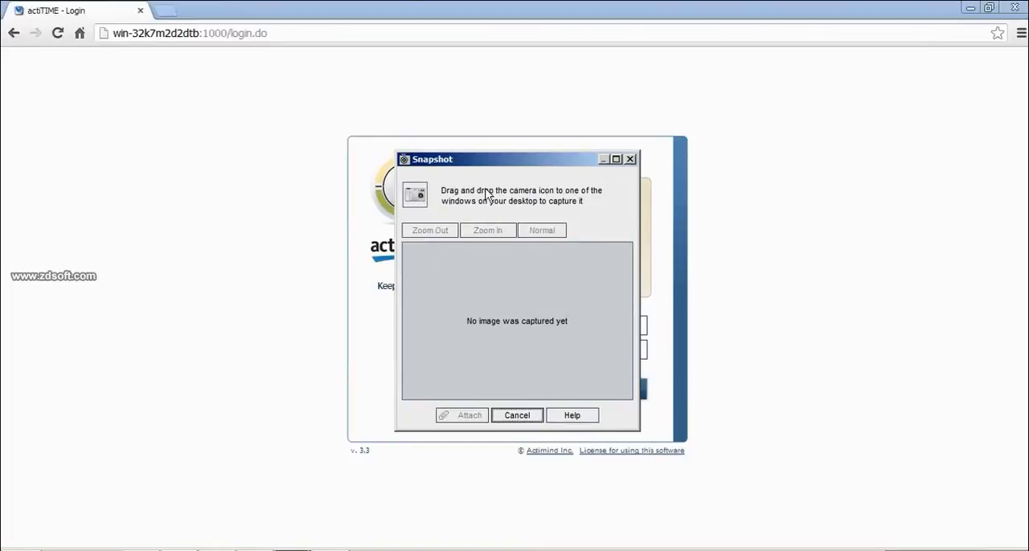
left_click(417, 195)
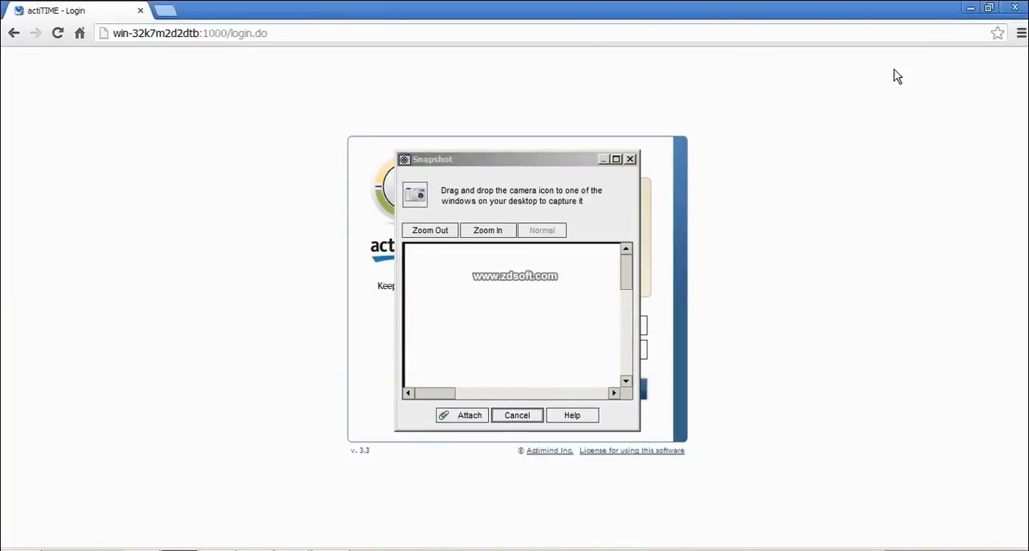
left_click(615, 160)
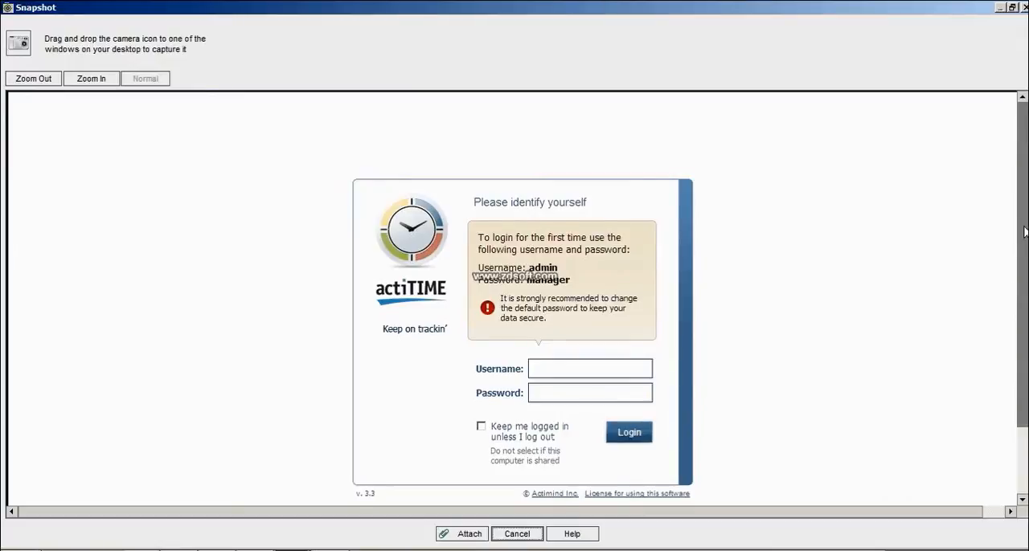
left_click_drag(1024, 232, 1021, 303)
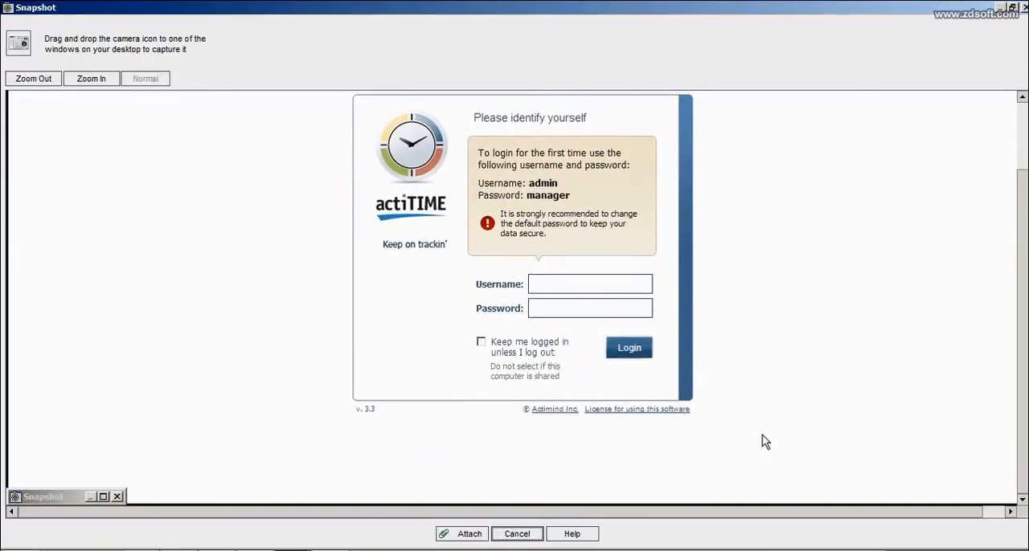
left_click(464, 534)
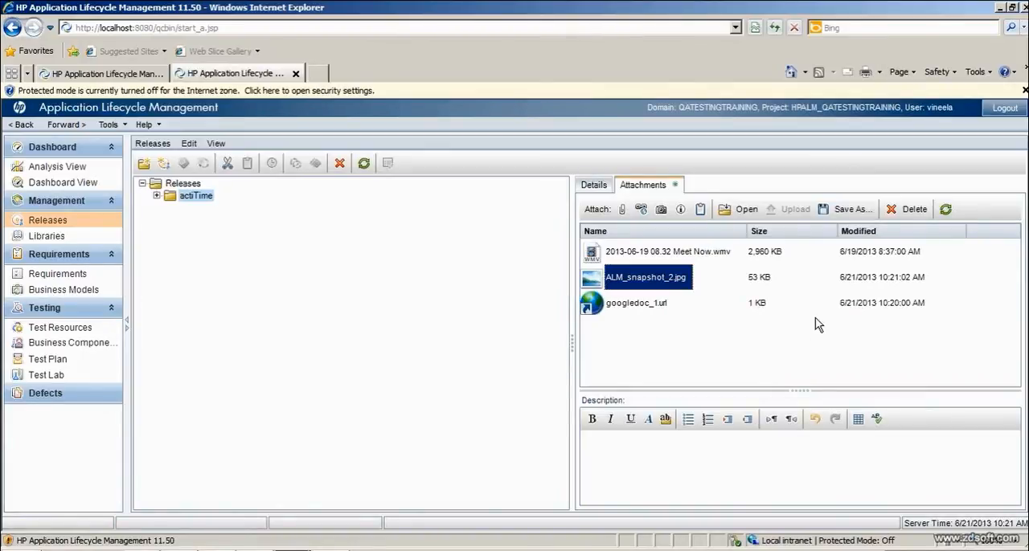
- Open the attached login page snapshot for viewing and return to its empty description field
left_click(738, 212)
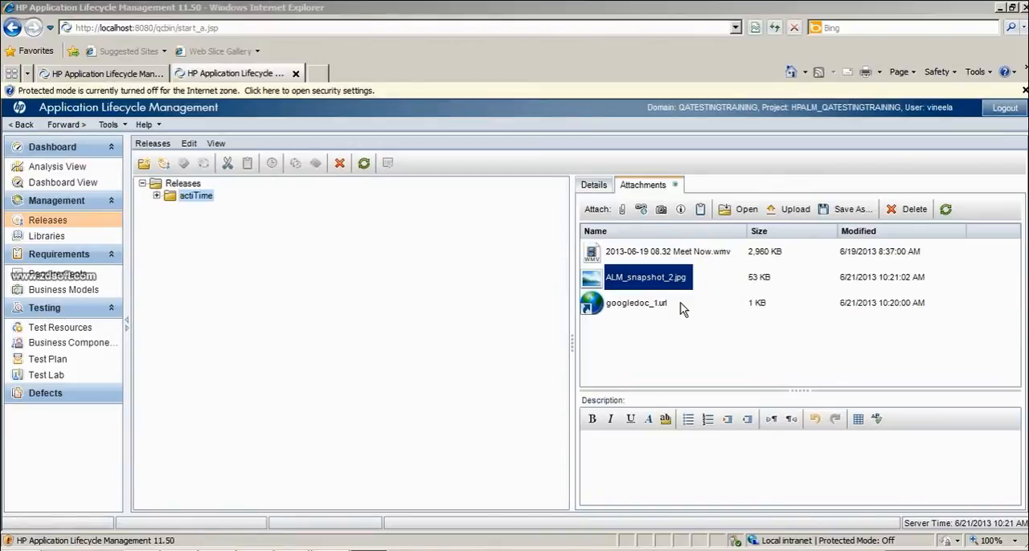
left_click(776, 217)
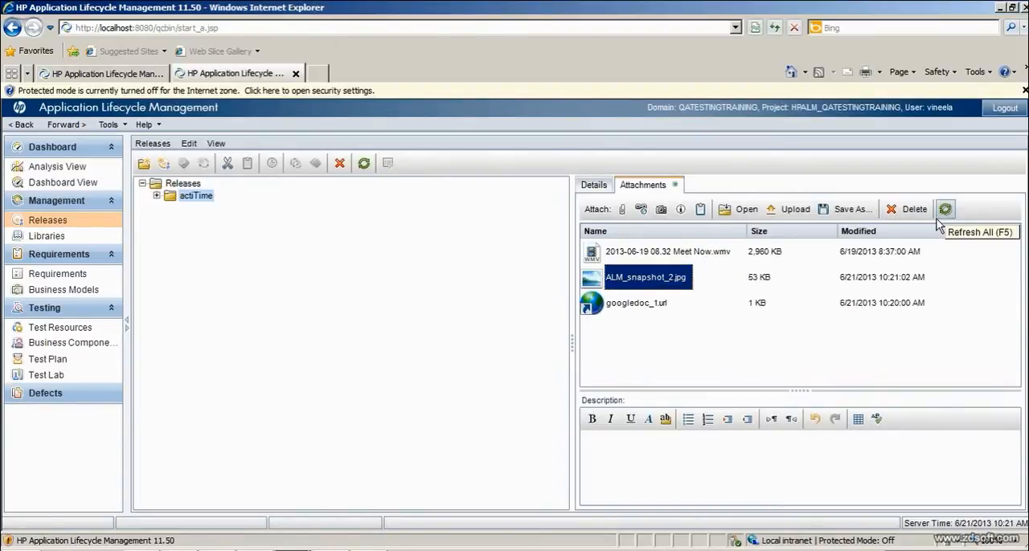
left_click(697, 462)
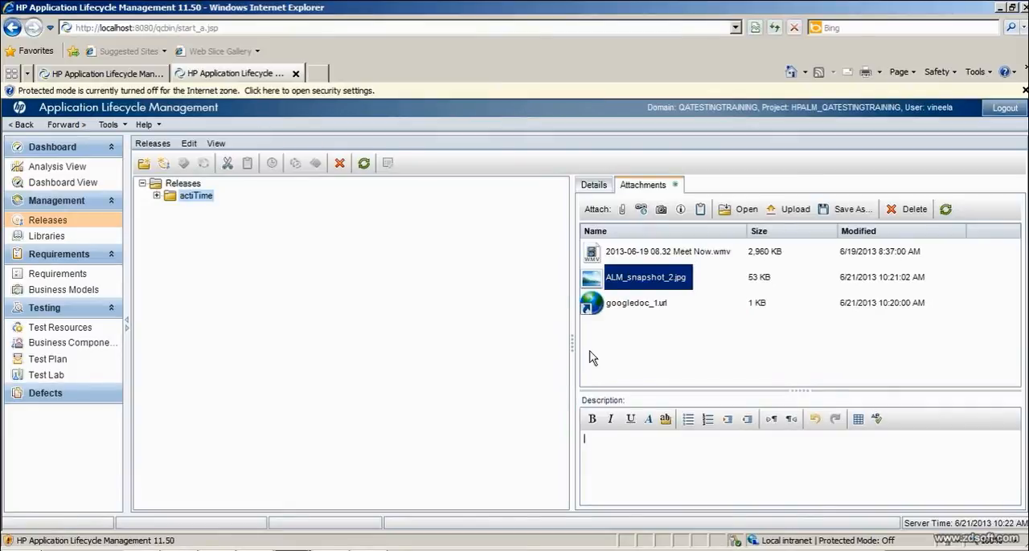
- Review the actiTime folder's details and return to the snapshot attachment's description field
left_click(596, 187)
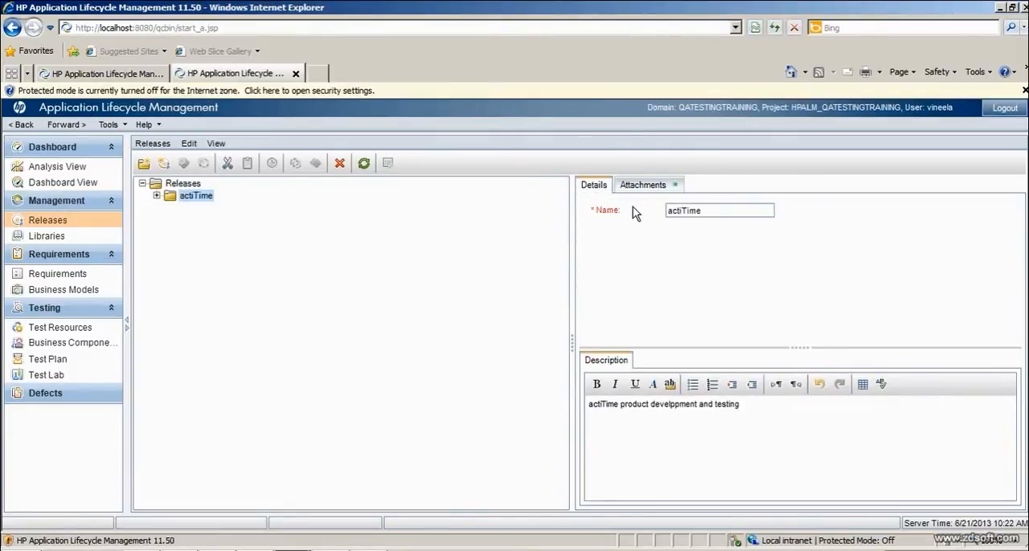
left_click(643, 186)
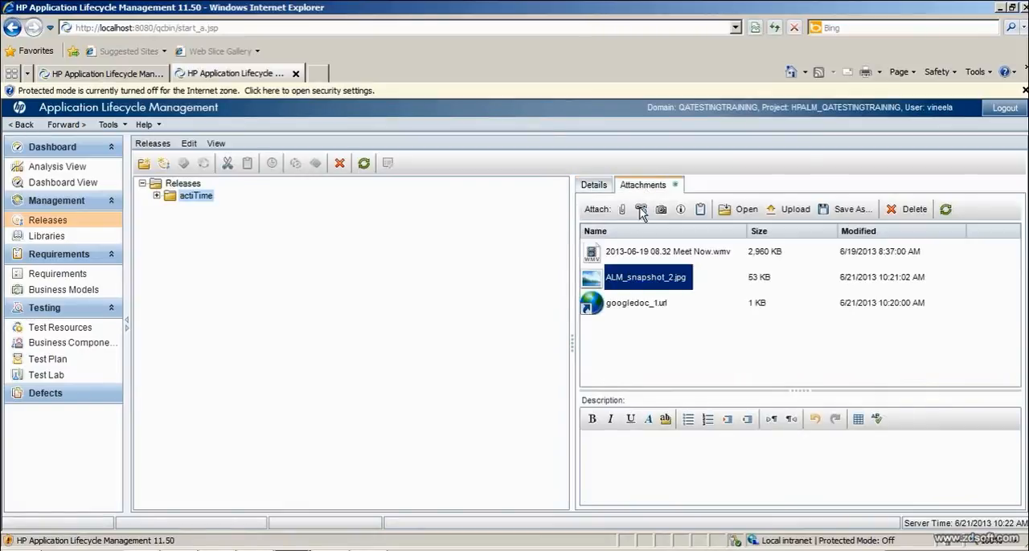
left_click(657, 456)
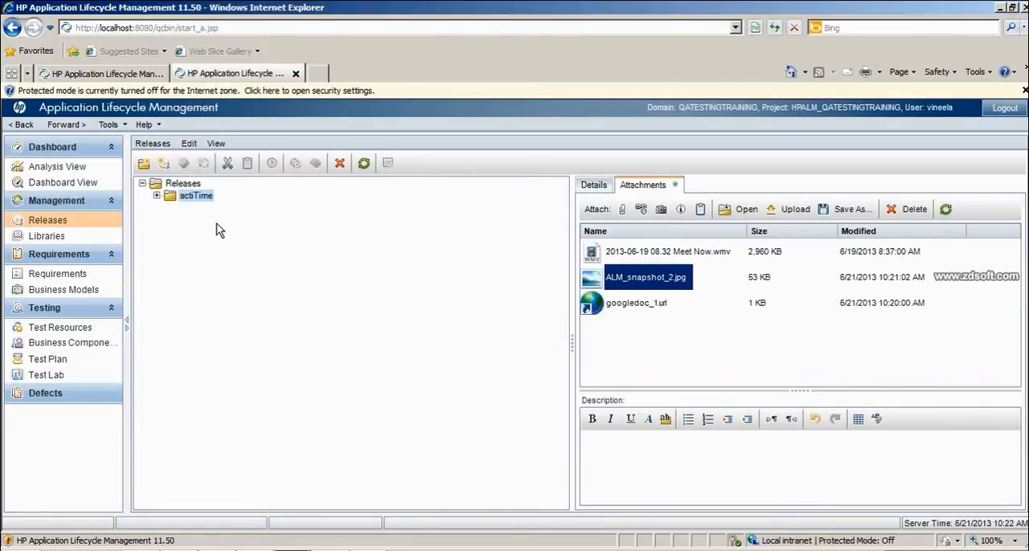
- Start a new release under the actiTime folder and name it "actiTime- Login Screen"
right_click(205, 197)
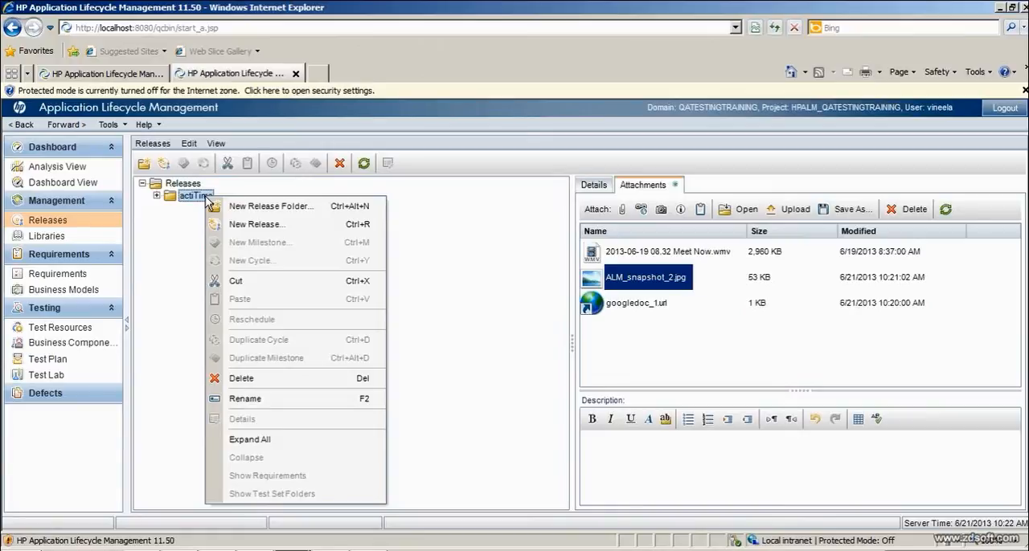
left_click(251, 228)
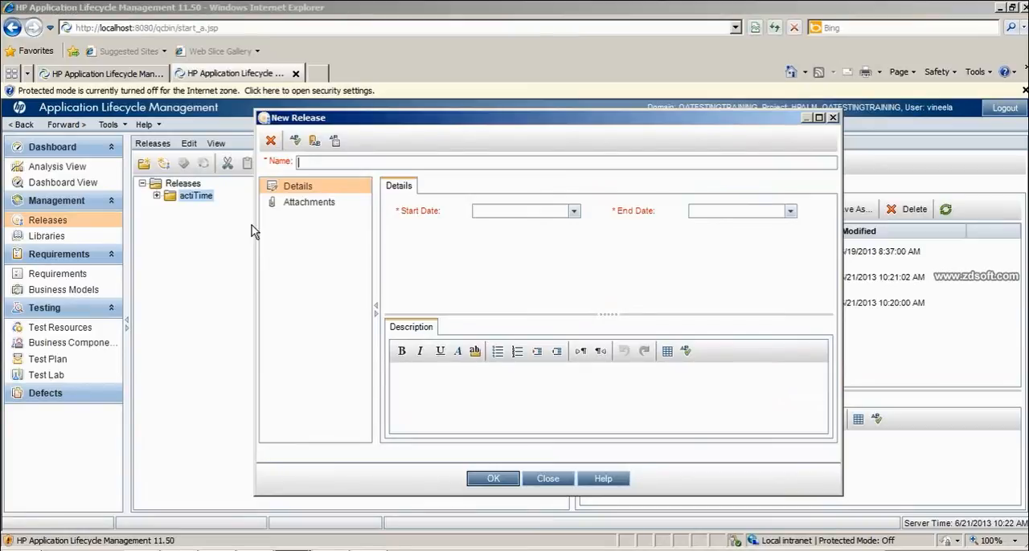
type("acTime")
key("BackSpace")
key("BackSpace")
key("BackSpace")
key("BackSpace")
type("tim")
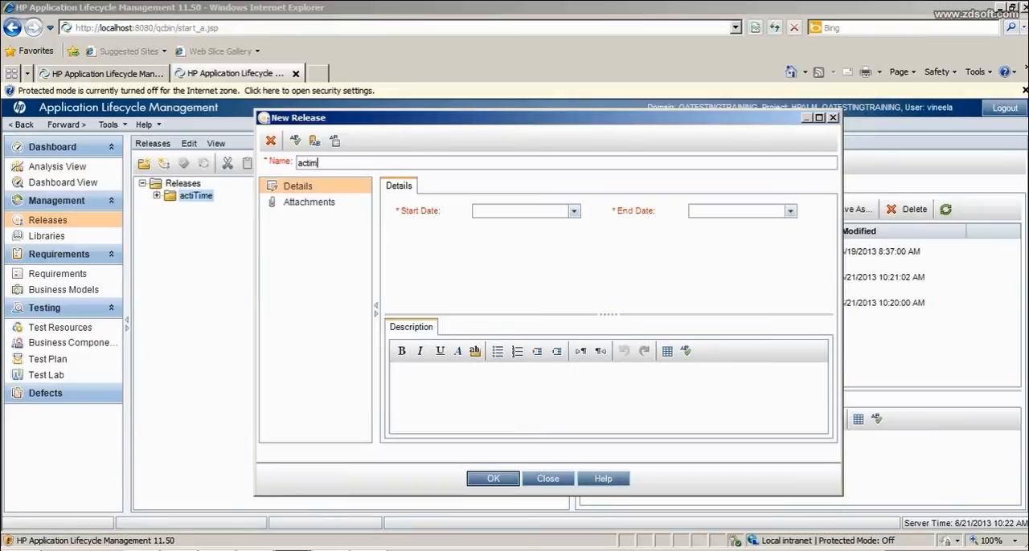
type("Time- Login Screen")
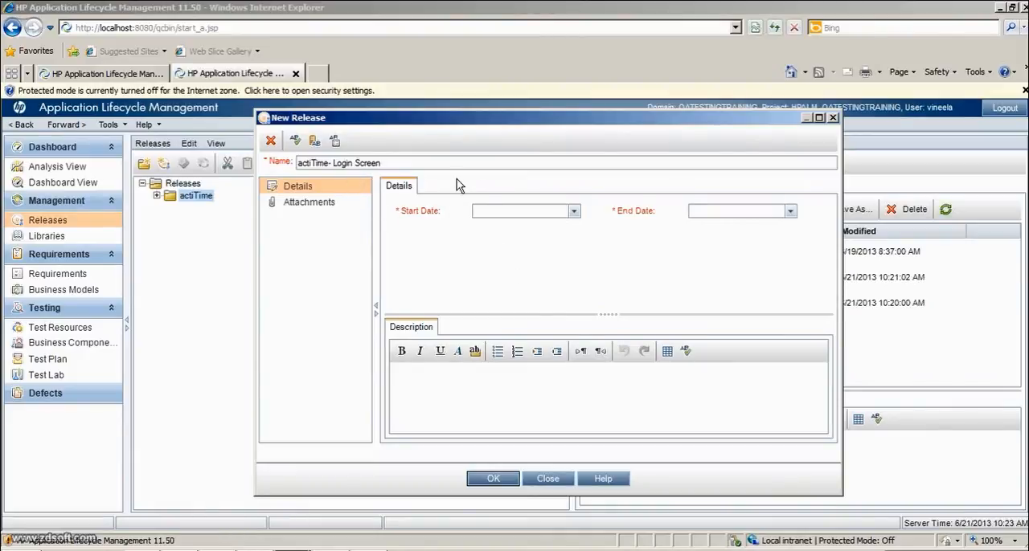
- Set the release's start date to 6/22/2013 and its end date to 6/25/2013
left_click(553, 213)
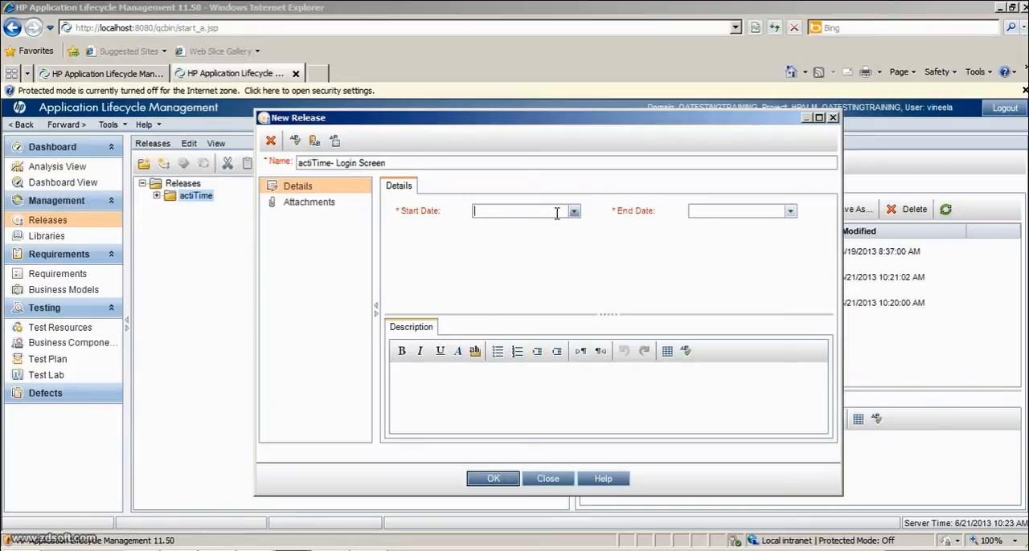
left_click(574, 211)
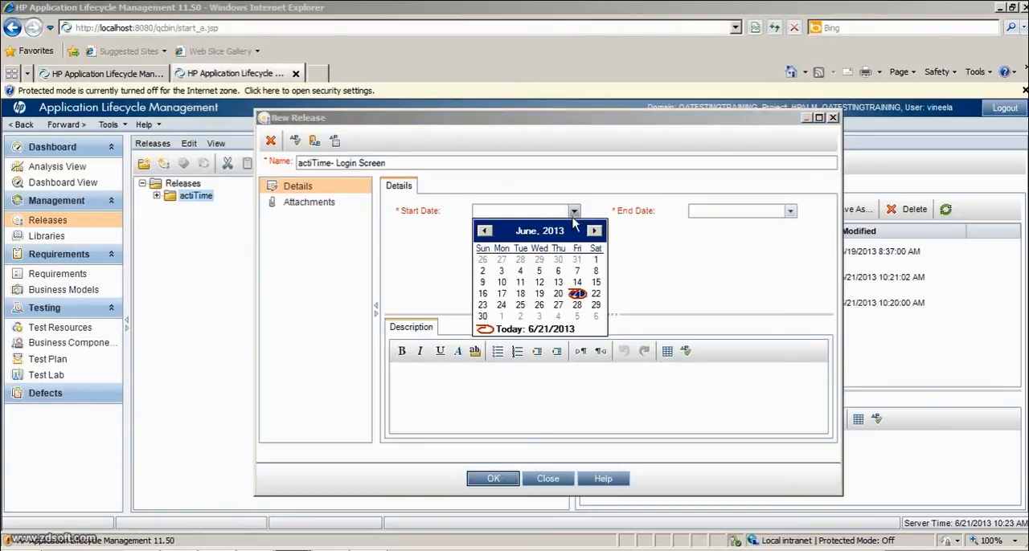
left_click(596, 295)
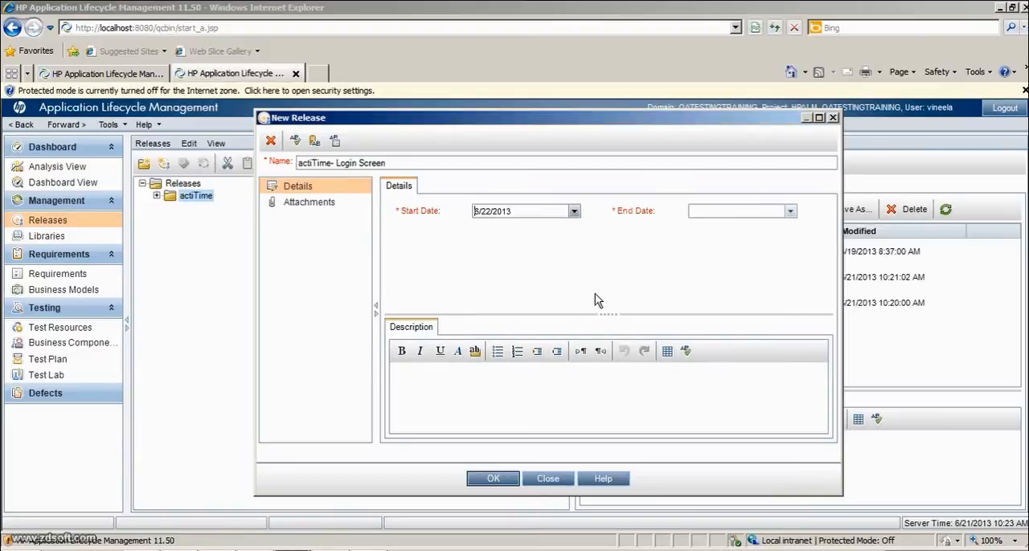
left_click(790, 212)
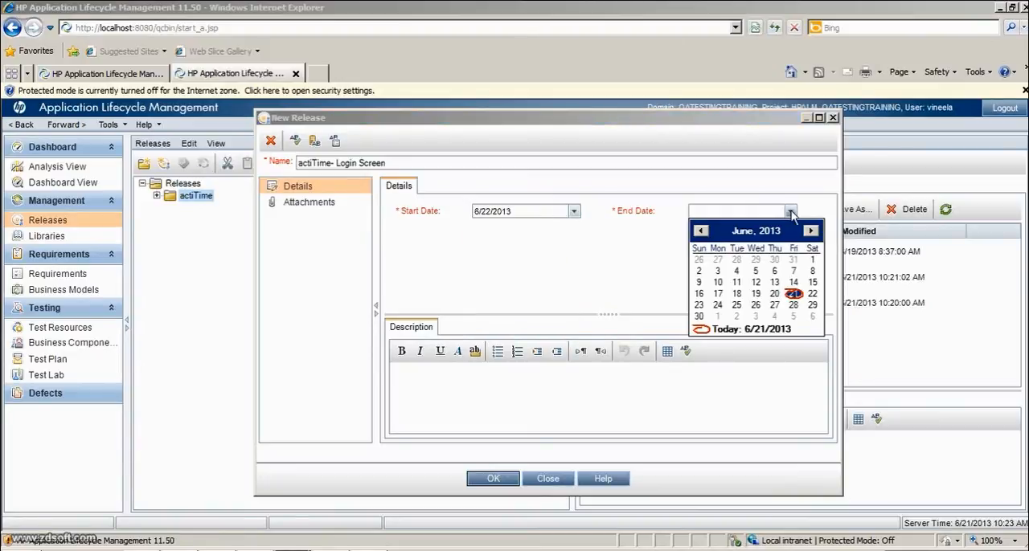
left_click(736, 306)
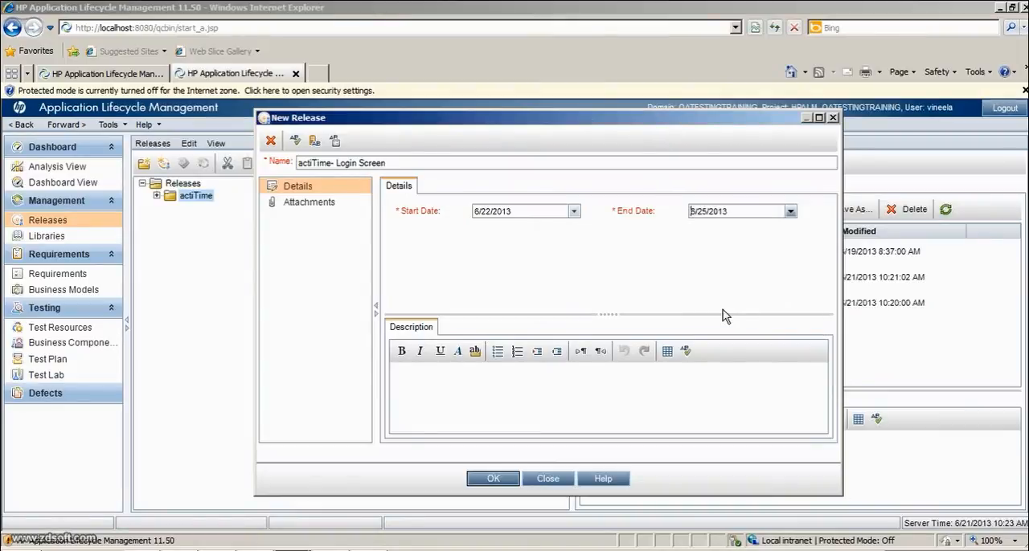
- Cut the text "actiTime- Login Screen" out of the release name and set the name to R11
left_click(568, 381)
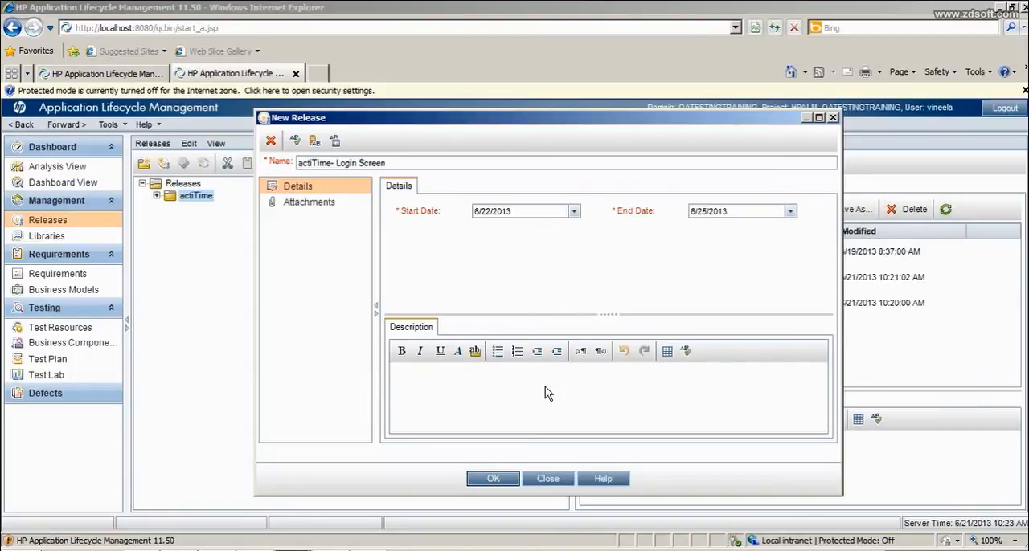
left_click(396, 163)
key("Home")
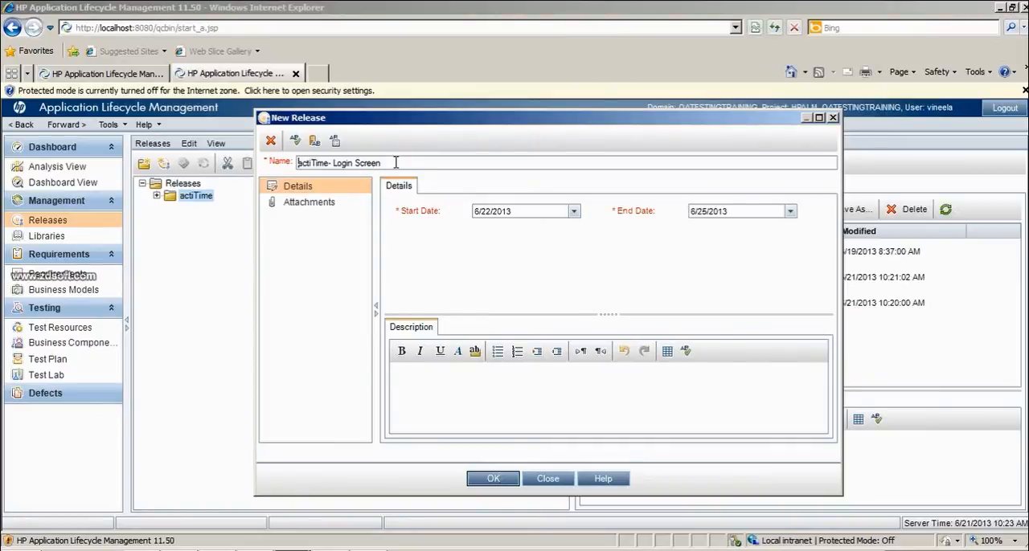
type("R")
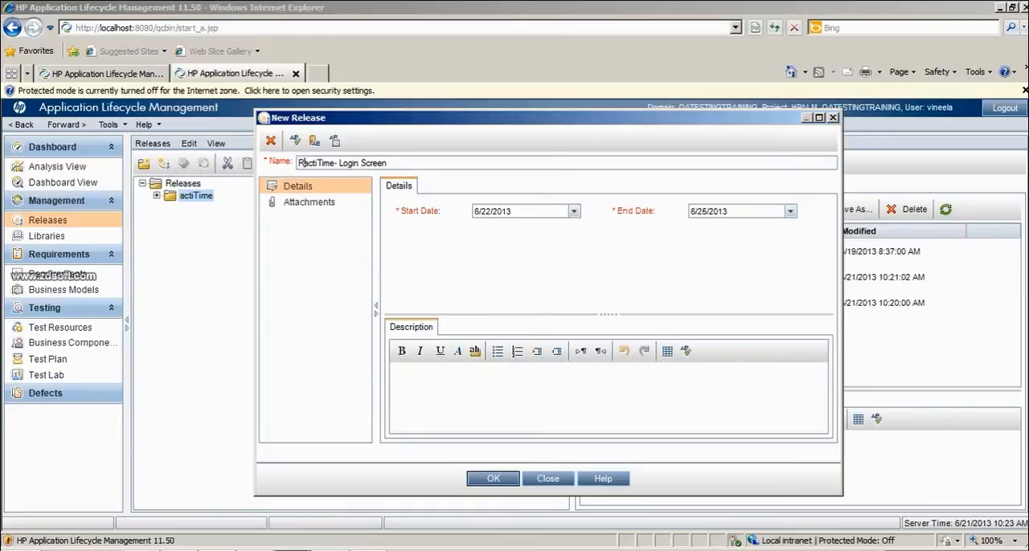
type(").1")
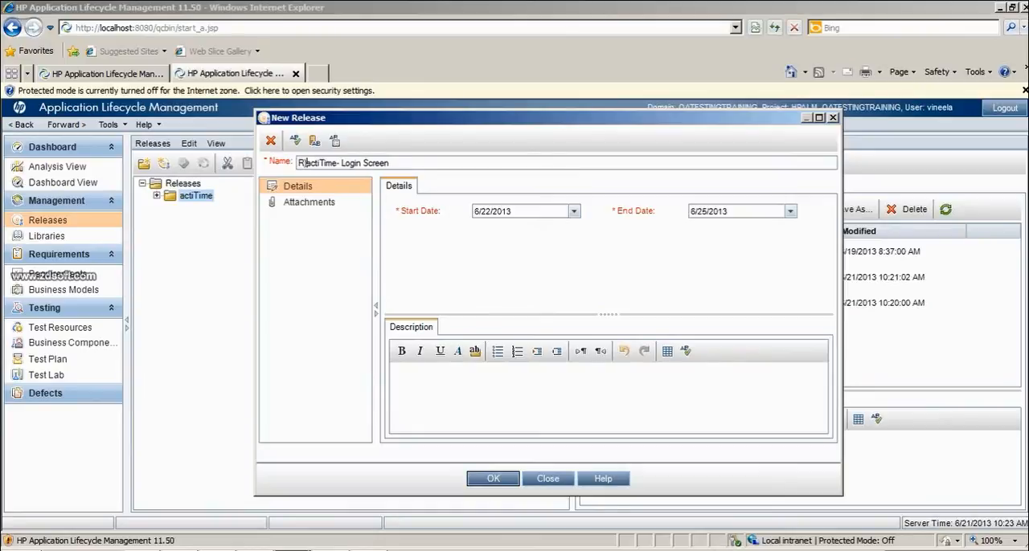
key("shift+End")
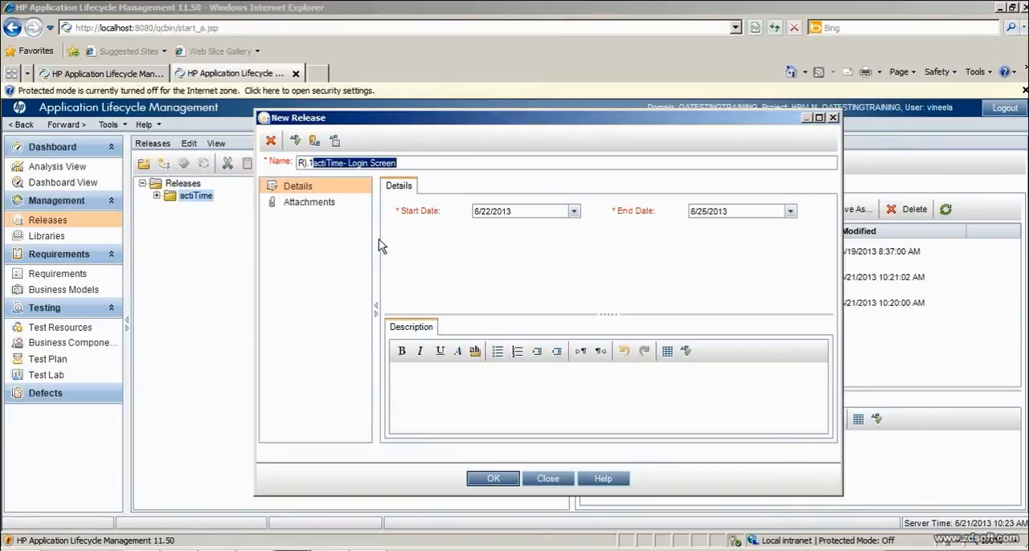
key("Delete")
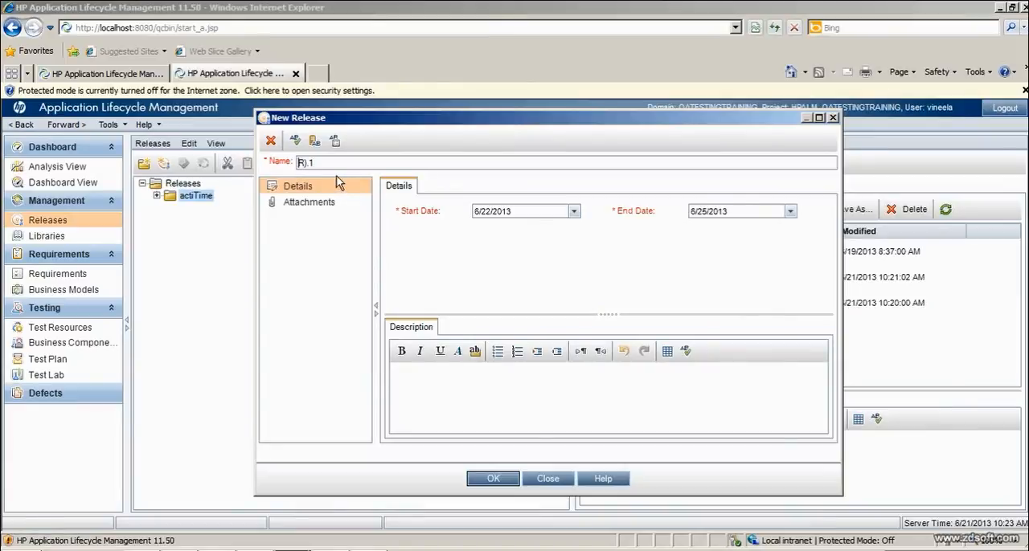
key("Right")
key("Right")
key("Delete")
type("0")
key("BackSpace")
key("BackSpace")
type("1")
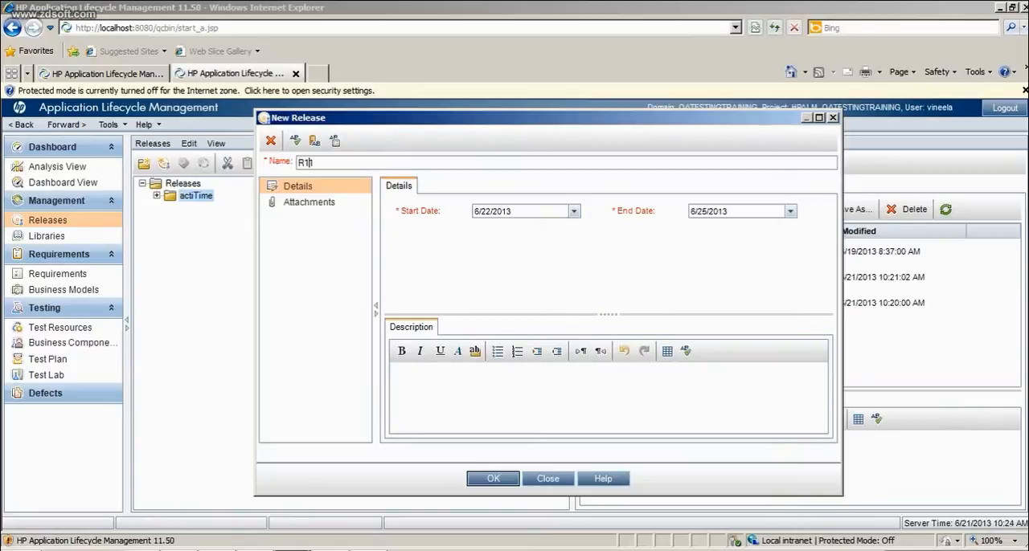
- Paste the cut text as the release description and complete it as "actiTime- Login Screen should dvelopped in this release"
left_click(475, 402)
type("actiTime- Login Screen")
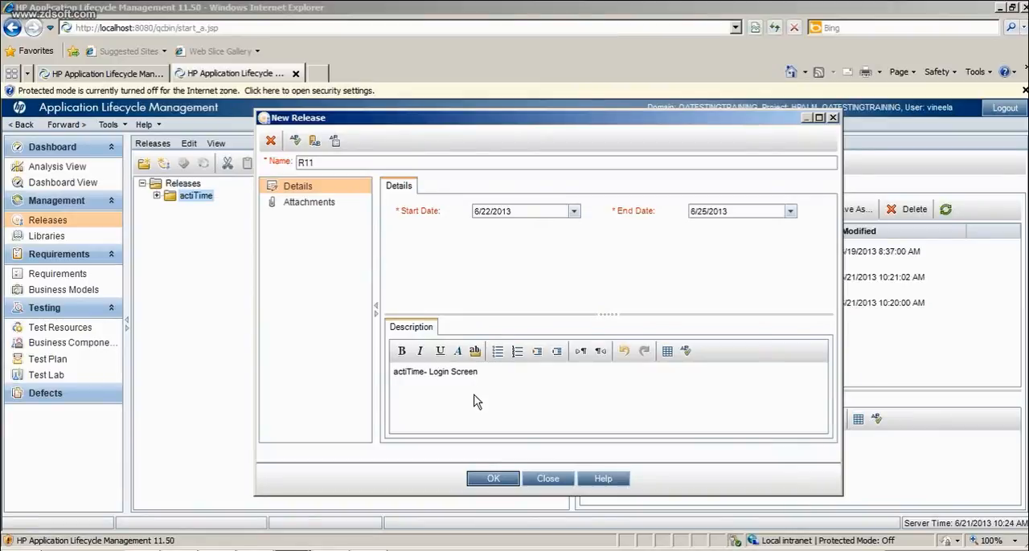
type(" should dvelop")
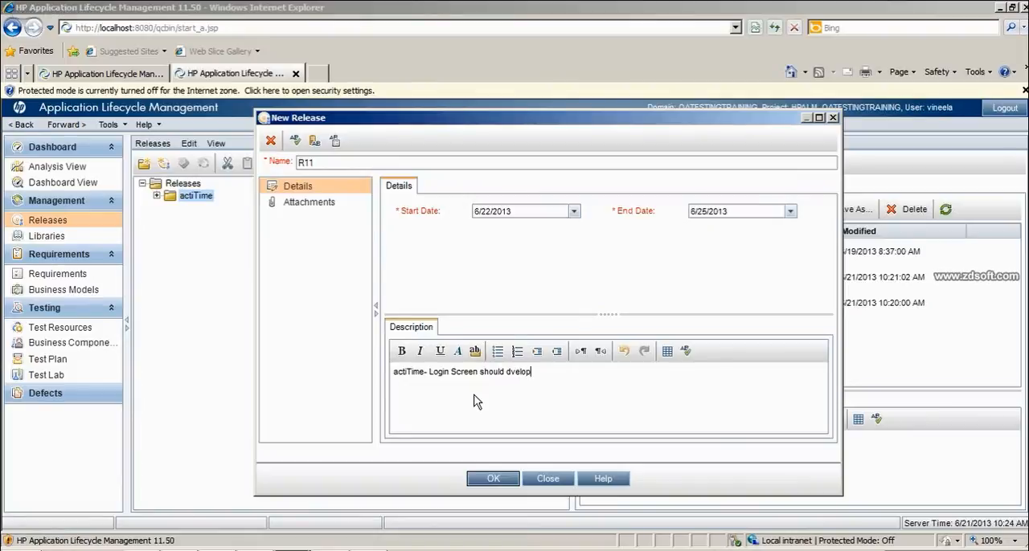
type("ped in this release")
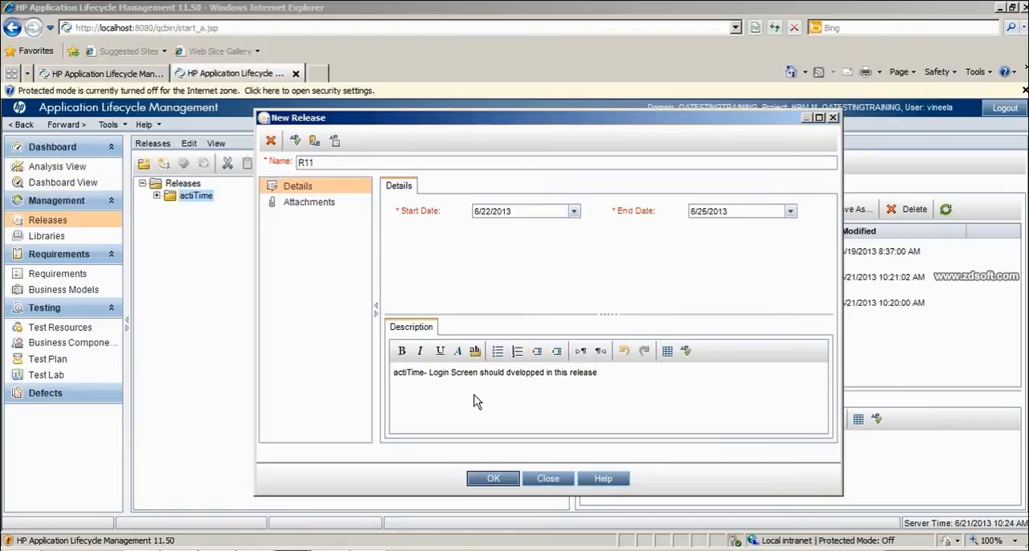
- View the new release's attachments page and try the Thesaurus check
left_click(319, 206)
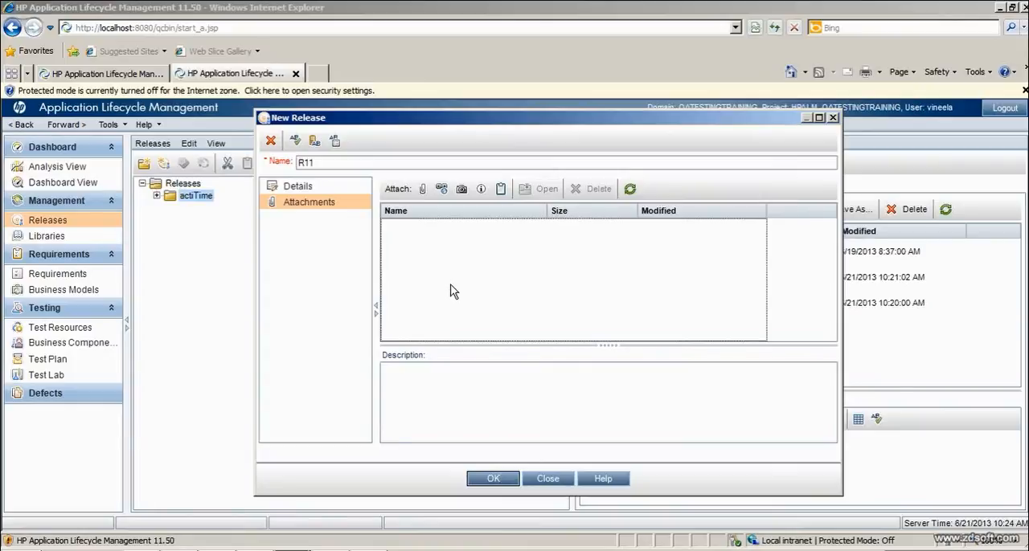
left_click(314, 149)
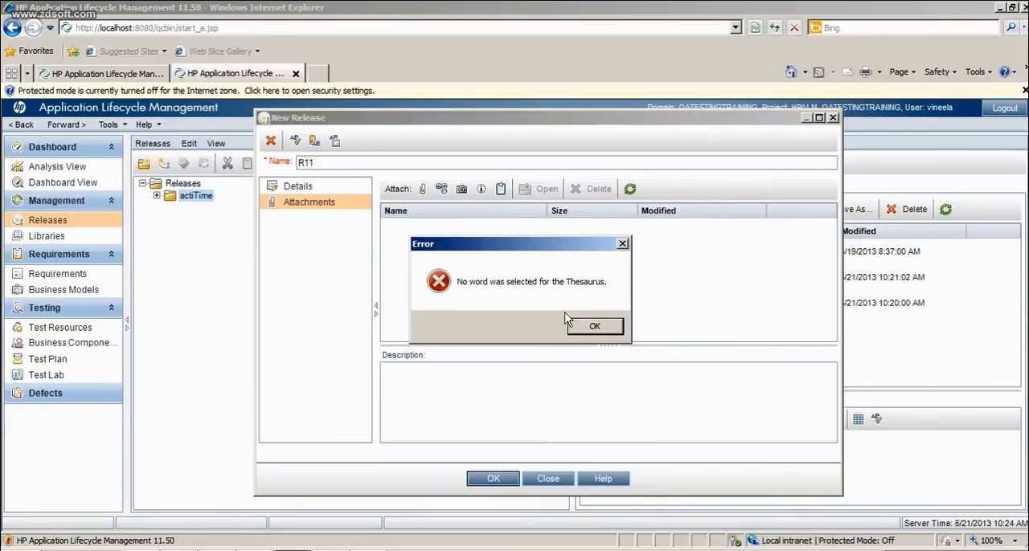
left_click(584, 328)
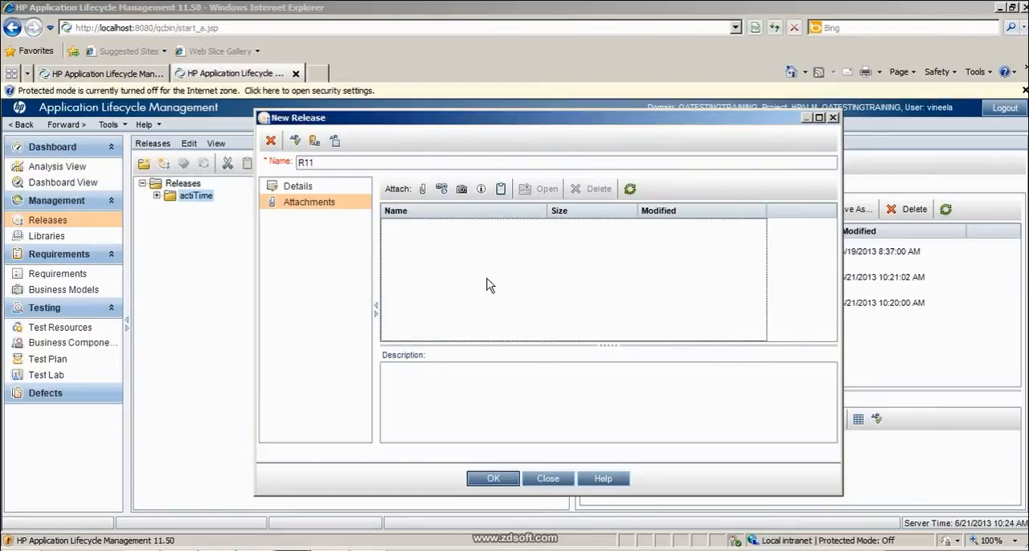
- Create release R11 in the actiTime folder and show its details
left_click(491, 479)
left_click(493, 480)
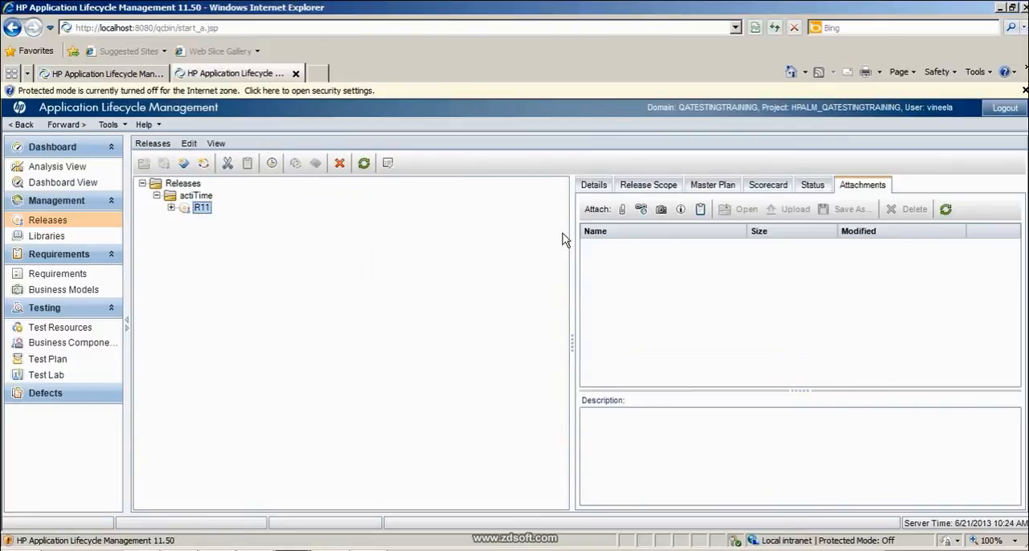
left_click(594, 186)
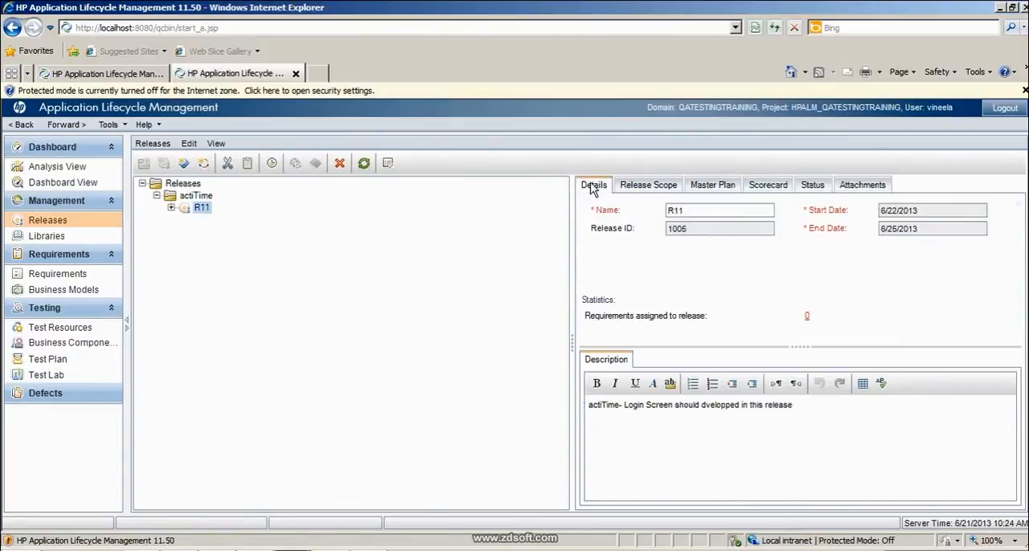
- Compare the actiTime folder's details with those of release R11, including its release ID and description
left_click(208, 198)
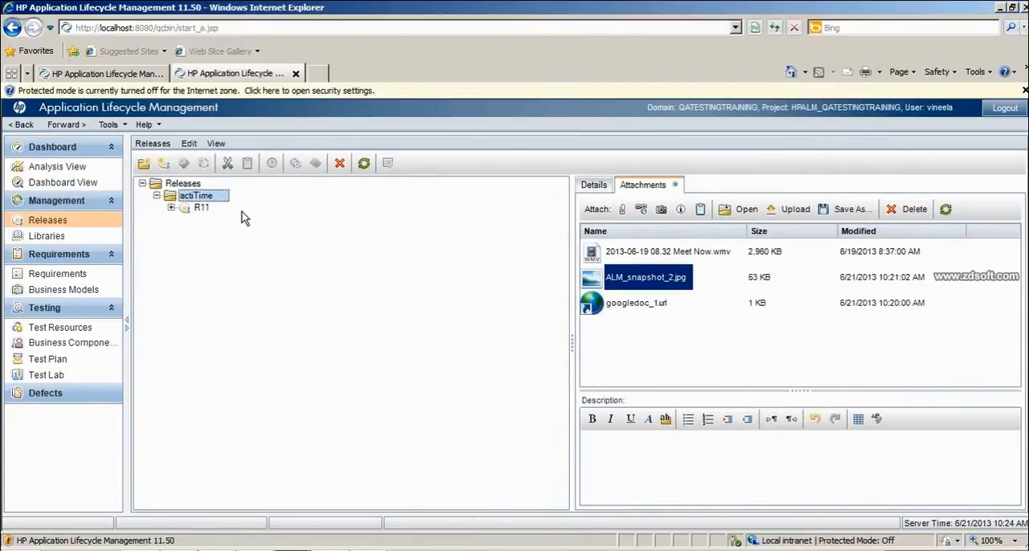
left_click(593, 186)
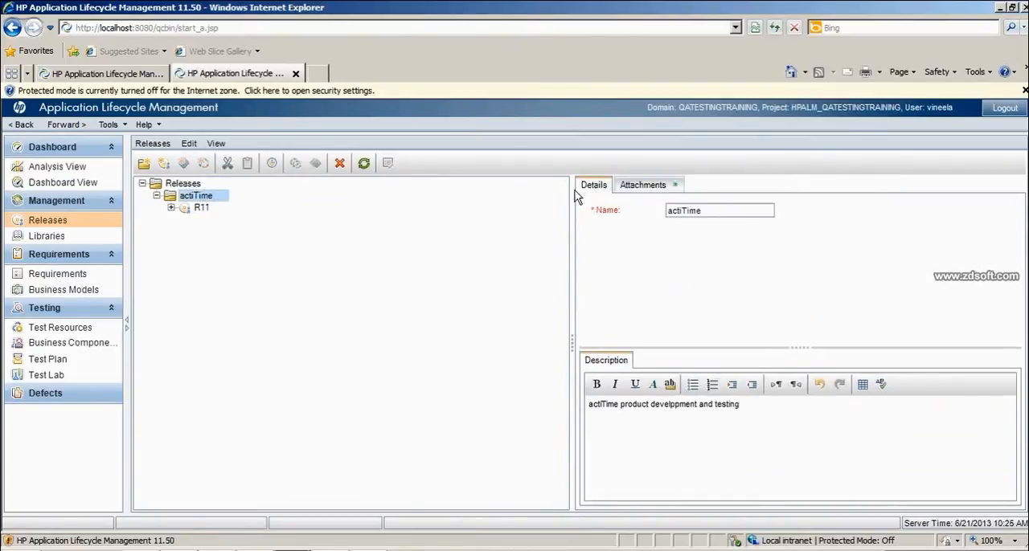
left_click(202, 209)
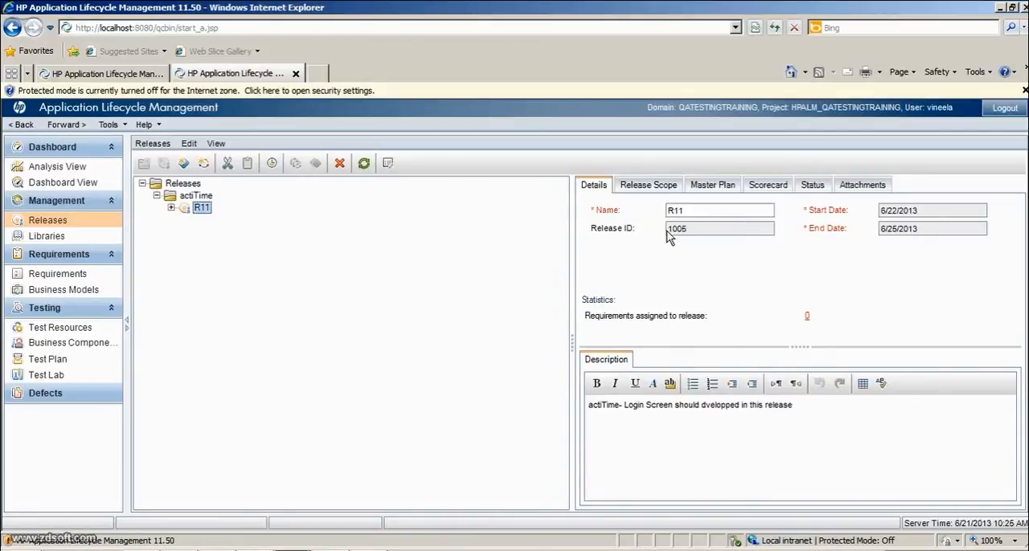
double_click(689, 228)
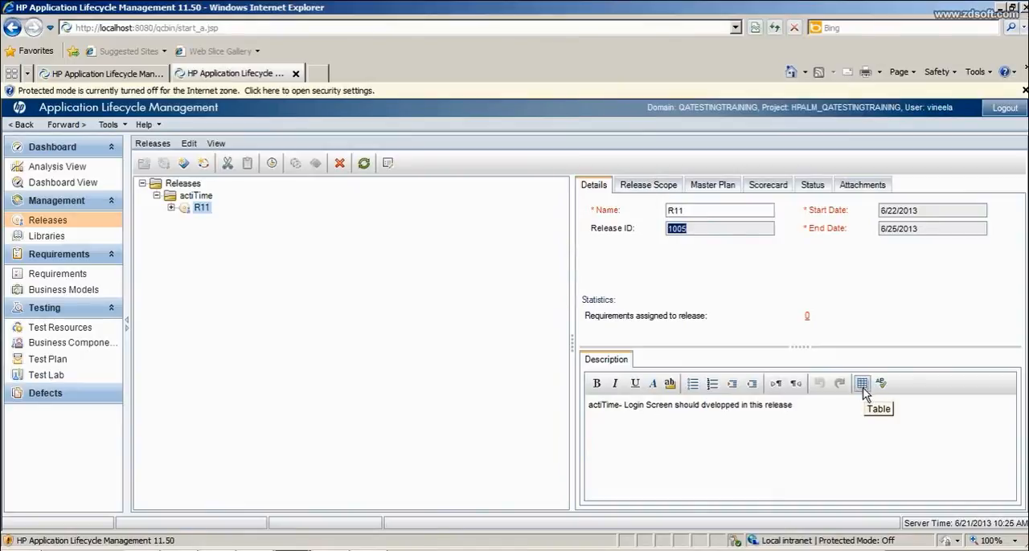
left_click(787, 449)
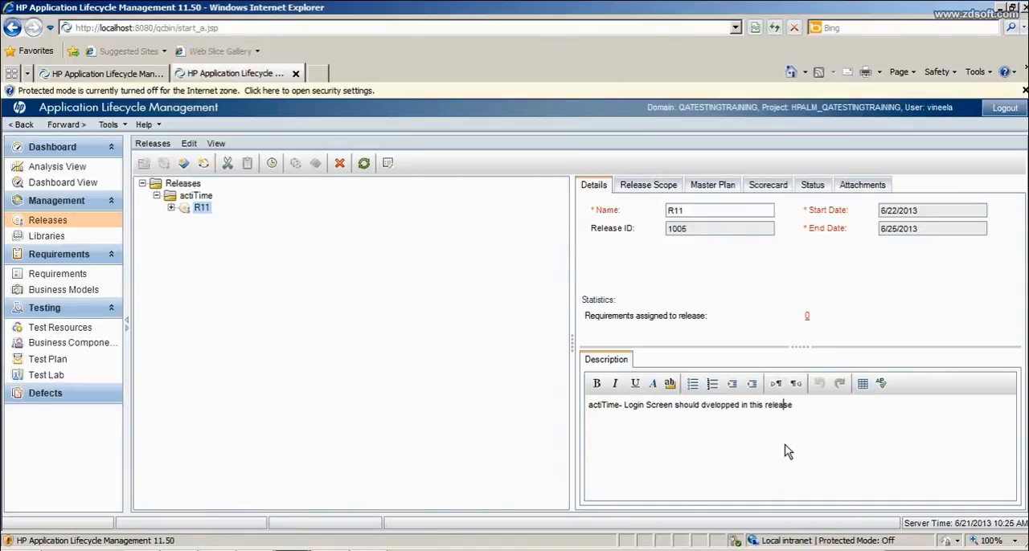
- Look through the release scope, master plan and scorecard of release R11
left_click(659, 186)
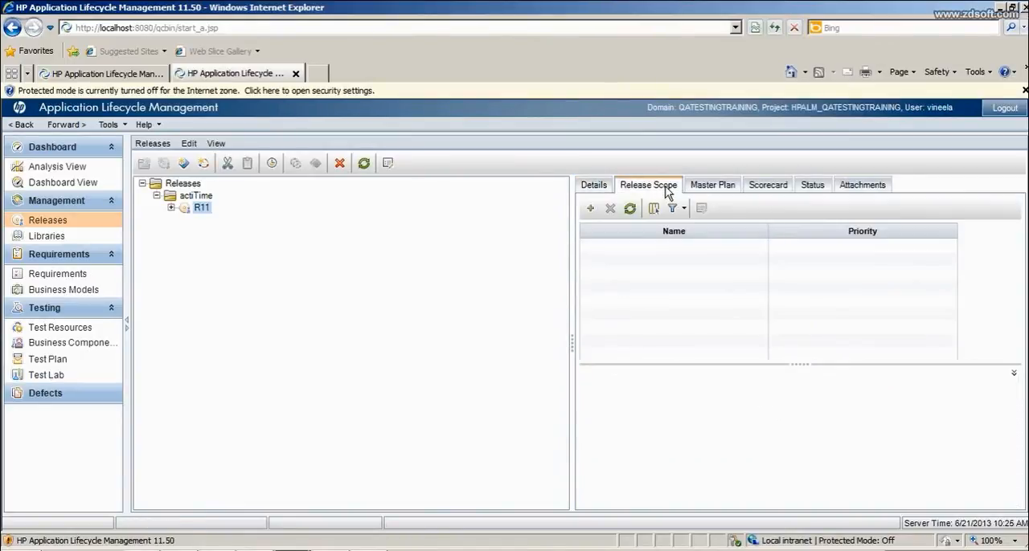
left_click(711, 189)
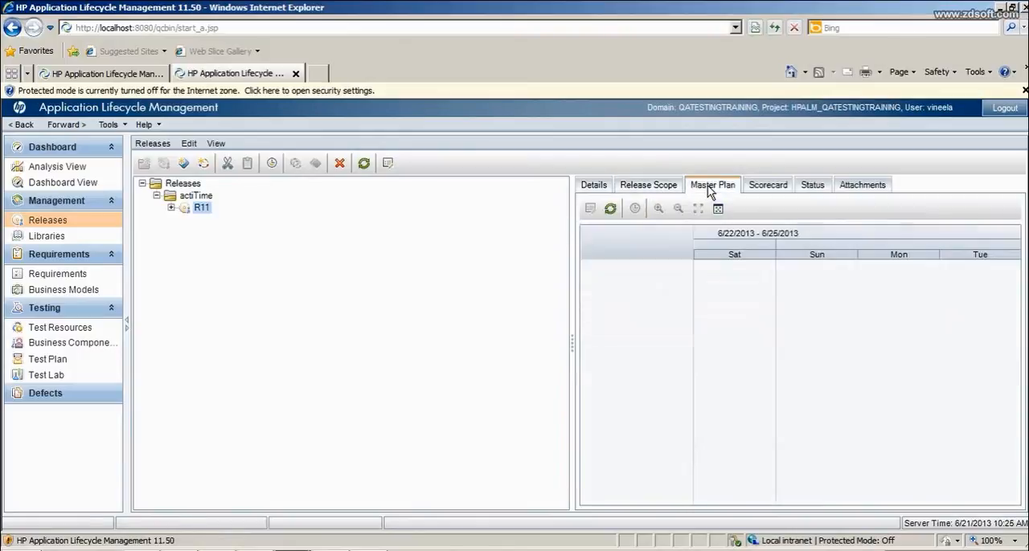
left_click(778, 187)
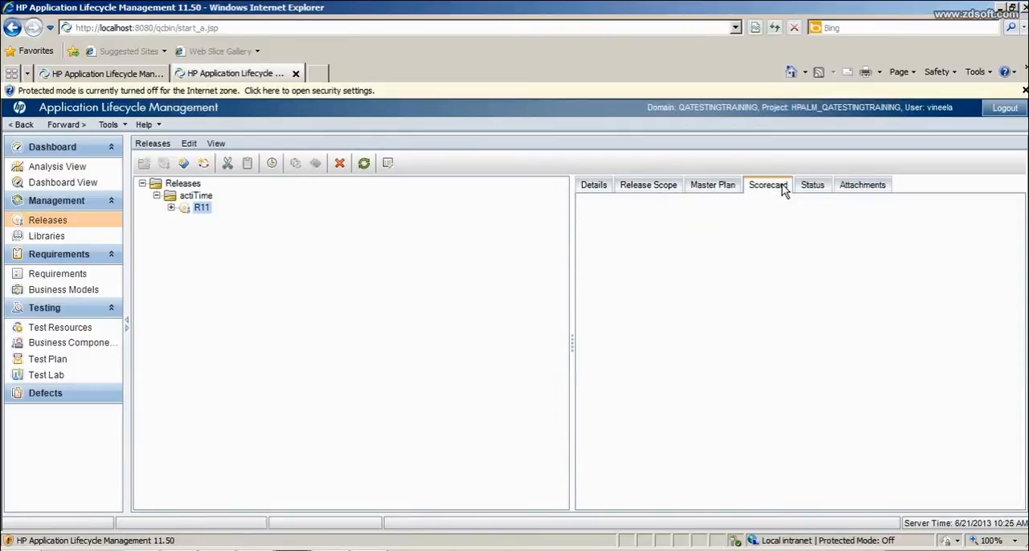
- Look through the status progress and quality graphs of release R11 and return to its details
left_click(813, 187)
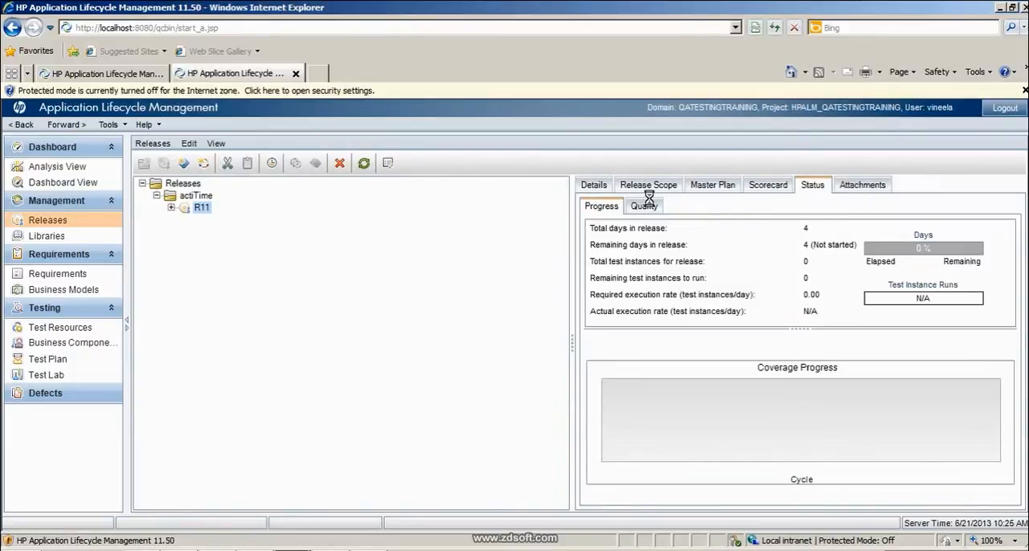
left_click(652, 205)
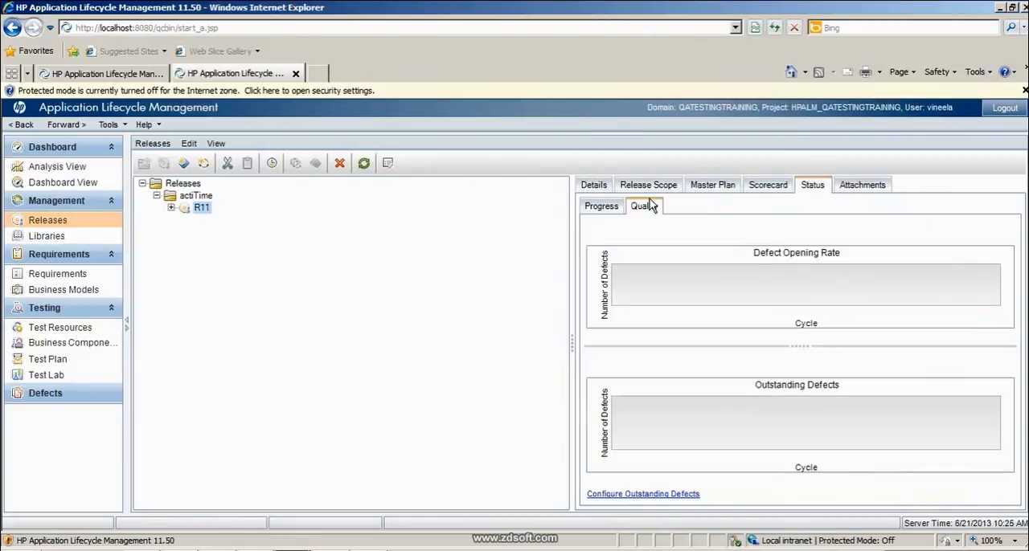
left_click(595, 187)
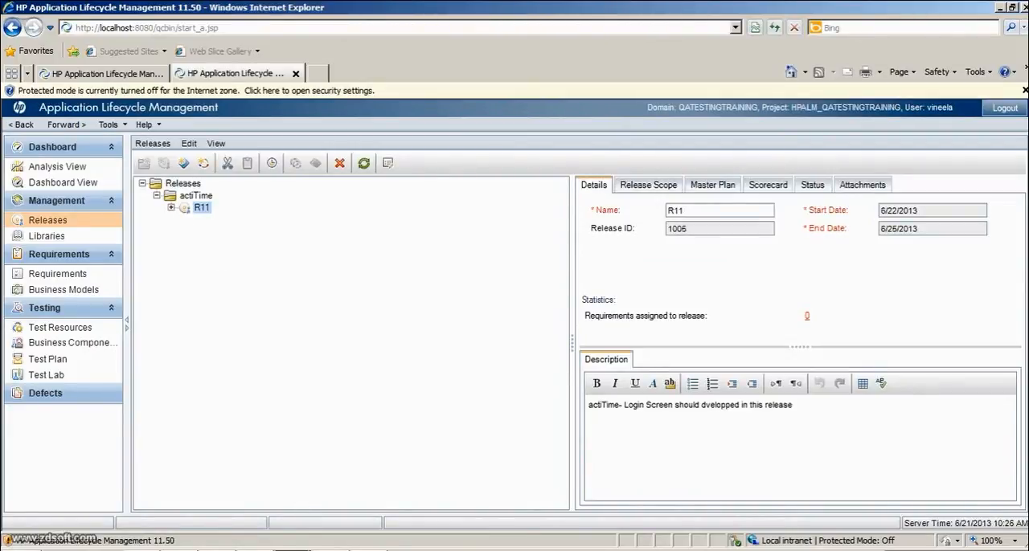
- Switch to the actiTIME login page in the other browser to view its fields, and return to the ALM project window
mouse_move(293, 550)
left_click(179, 550)
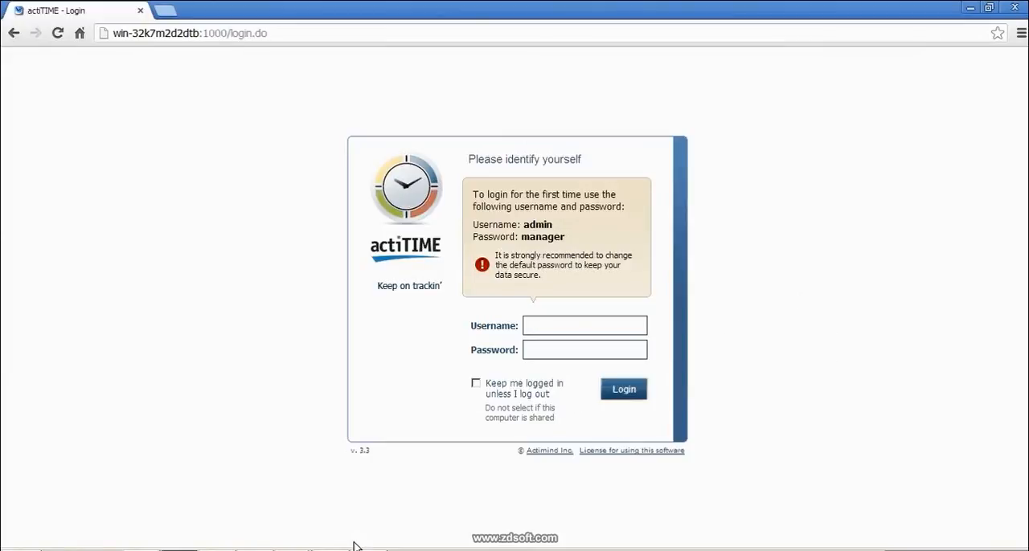
left_click(294, 549)
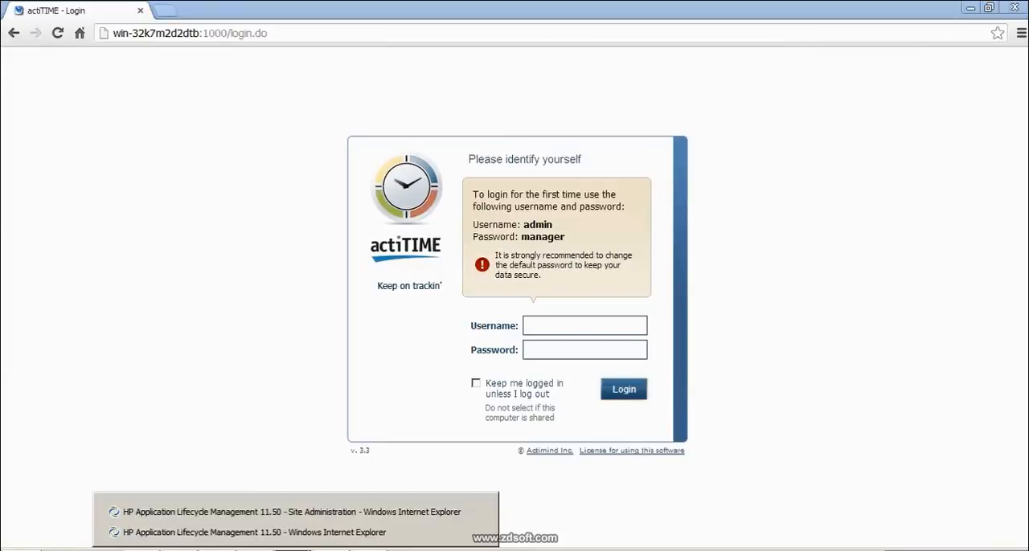
left_click(317, 533)
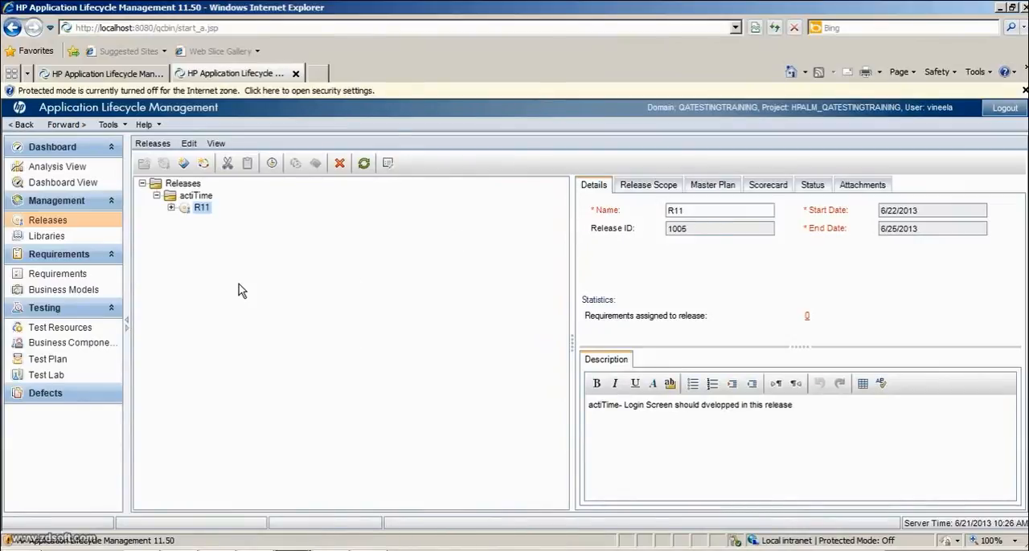
- Expand release R11 and compare the commands available for it with those for the actiTime folder
left_click(173, 209)
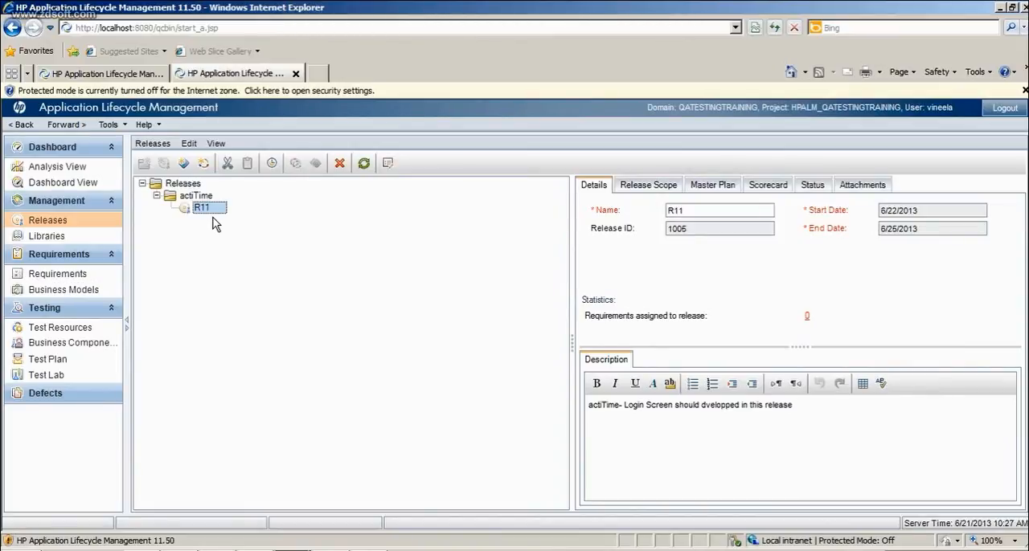
right_click(212, 209)
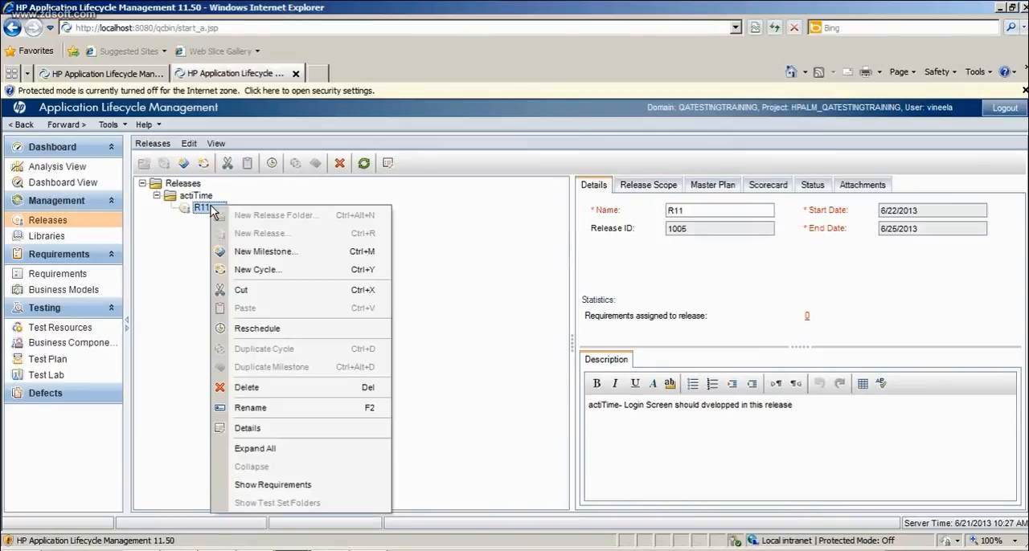
left_click(178, 254)
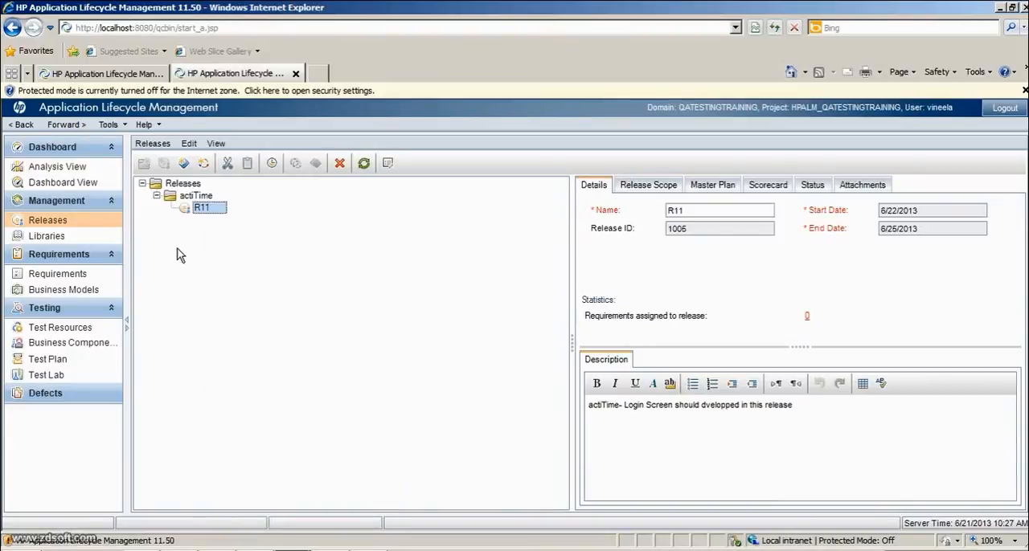
left_click(189, 198)
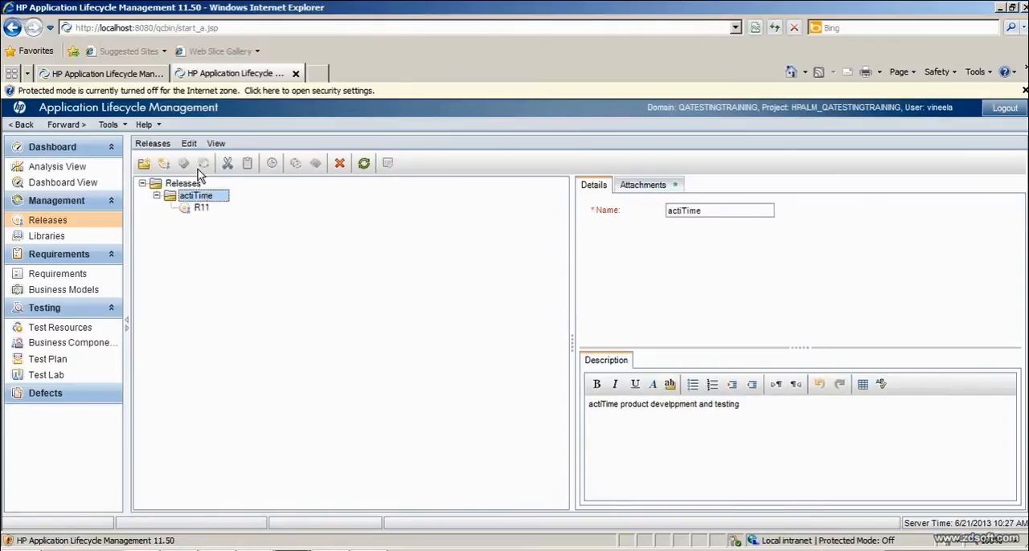
left_click(204, 208)
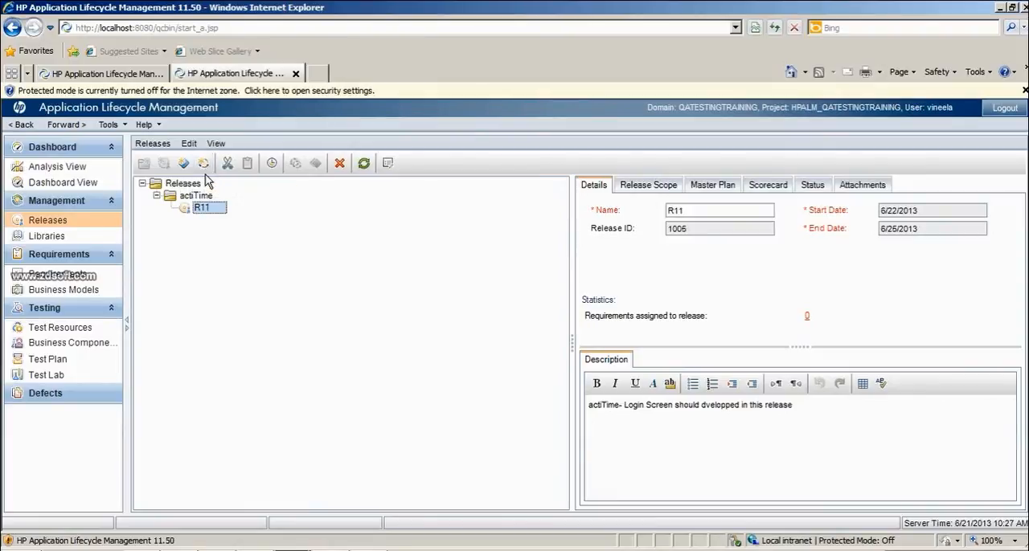
- Start a new cycle under release R11 and name it "Cycle 1"
right_click(217, 213)
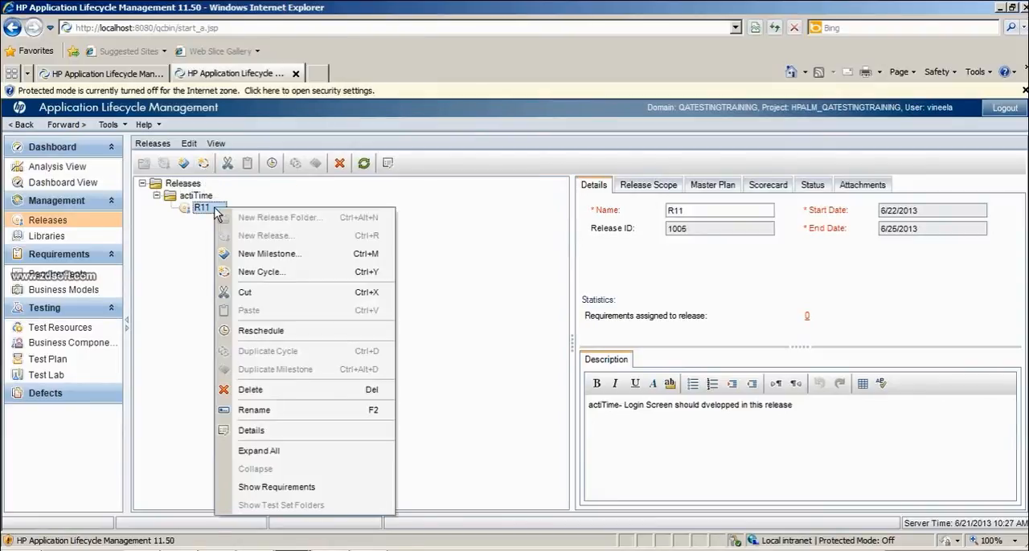
left_click(264, 274)
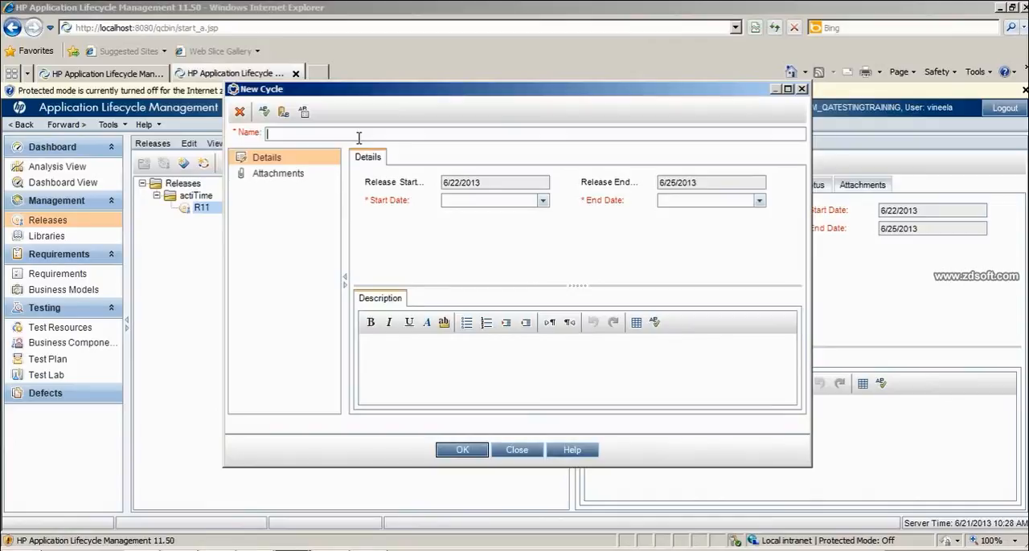
type("Cycle 1")
- Enter the cycle description "Cycle 1 : Login Screen User name and password test fields and Login button should be completed"
key("ctrl+a")
key("ctrl+c")
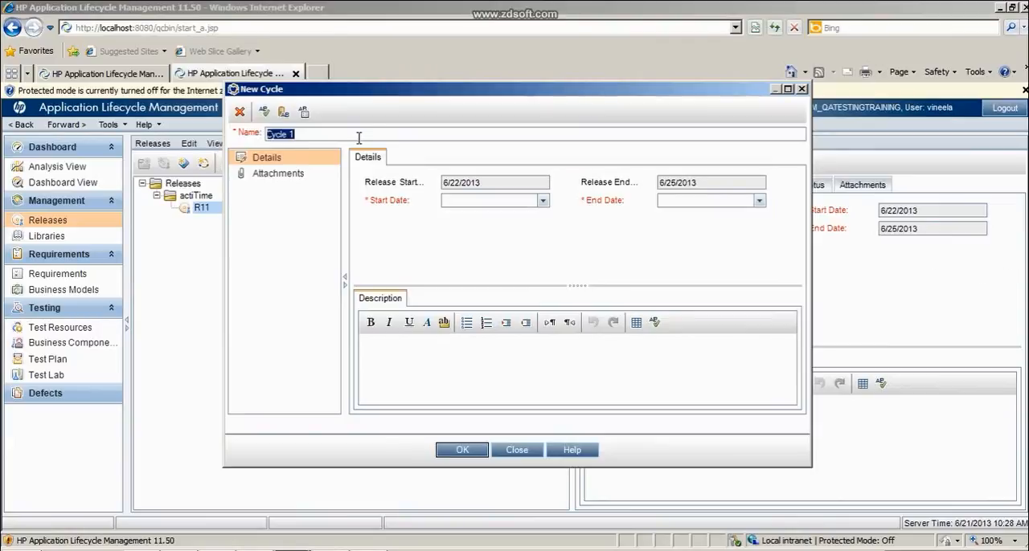
left_click(404, 384)
key("ctrl+v")
type(": Login")
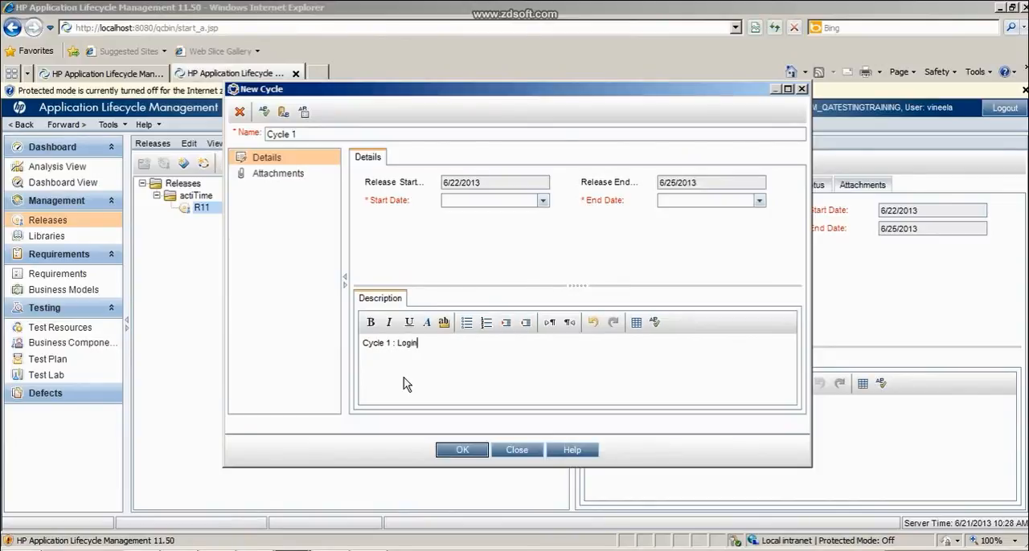
type(" Screnn")
key("BackSpace")
key("BackSpace")
type("ee")
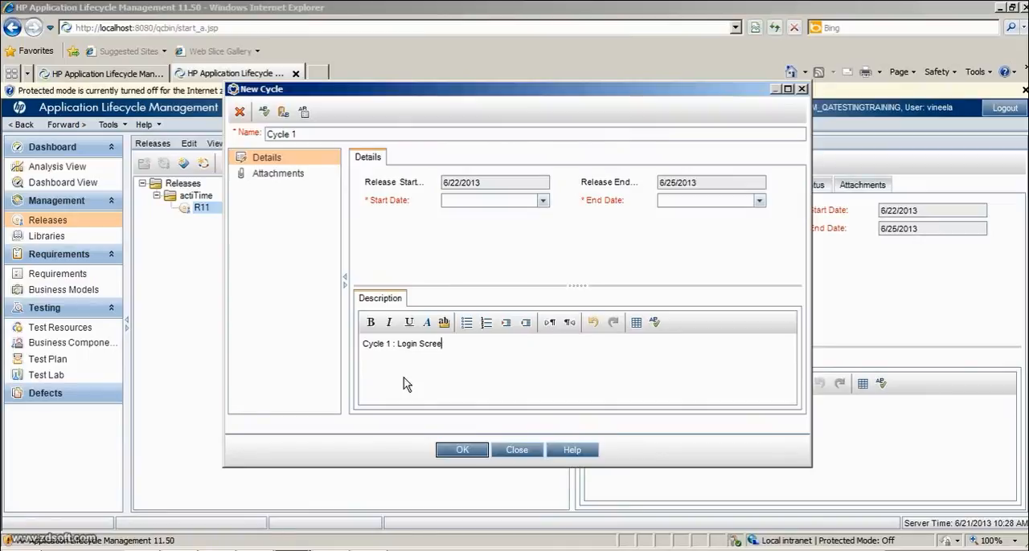
type("n ")
type("should")
key("BackSpace")
key("BackSpace")
key("BackSpace")
key("BackSpace")
key("BackSpace")
key("BackSpace")
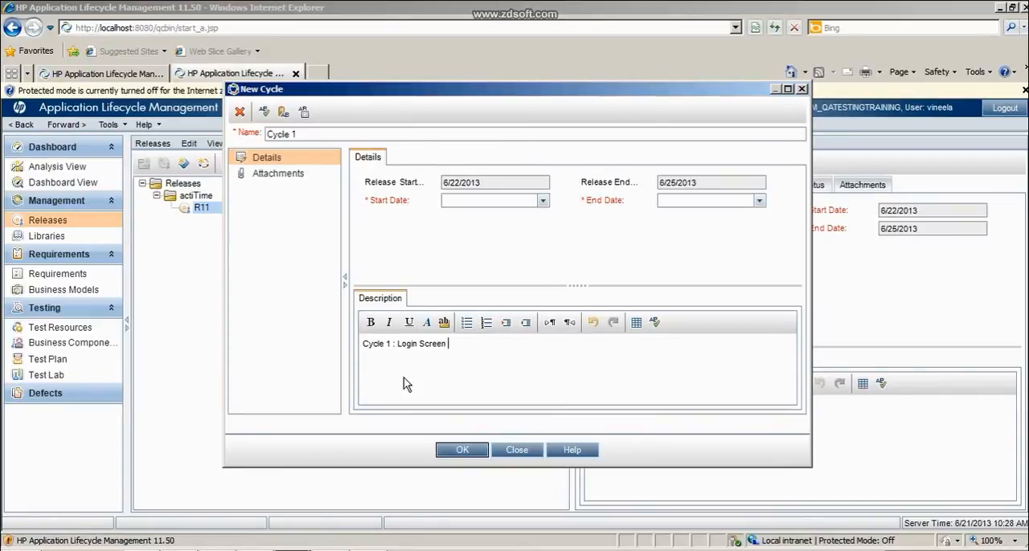
type("User name and psword te")
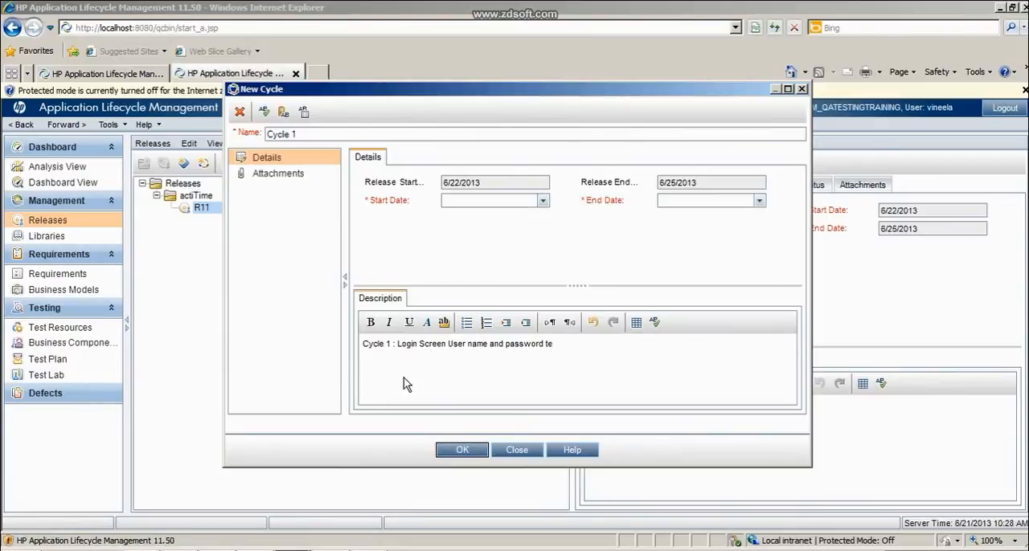
type("st")
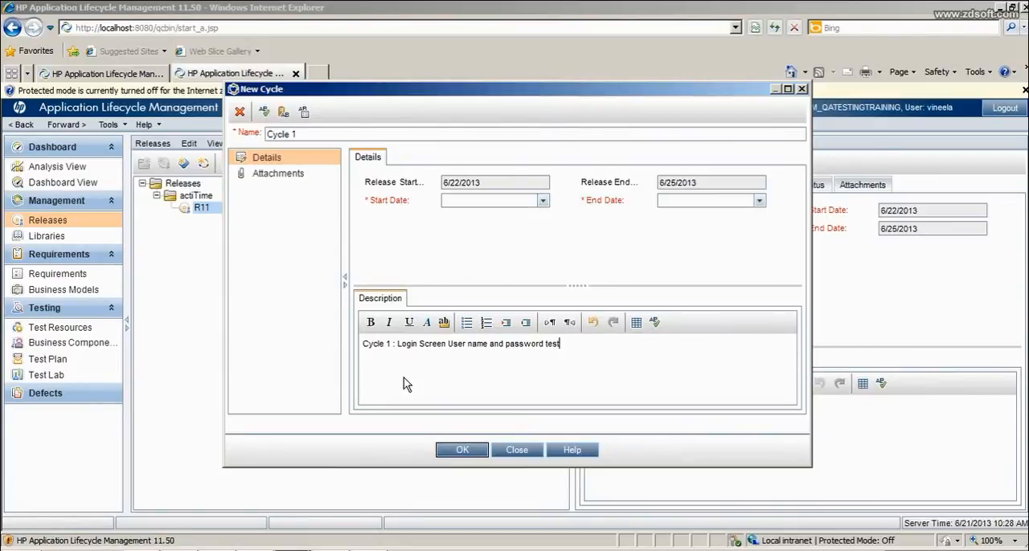
type(" field")
type("s and ")
type("Lgoi")
key("BackSpace")
key("BackSpace")
key("BackSpace")
type("oin")
key("BackSpace")
key("BackSpace")
type("gi")
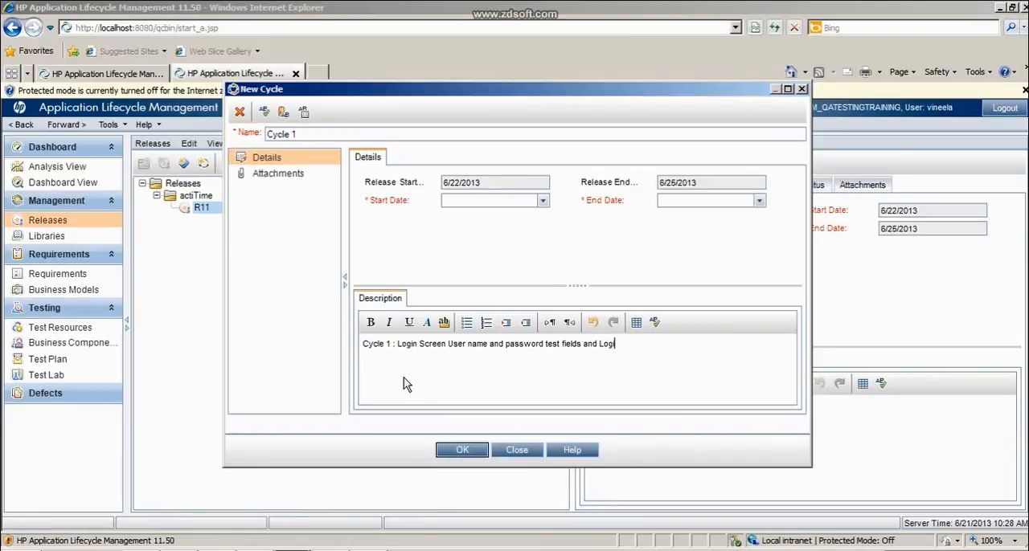
type("n button should be complte")
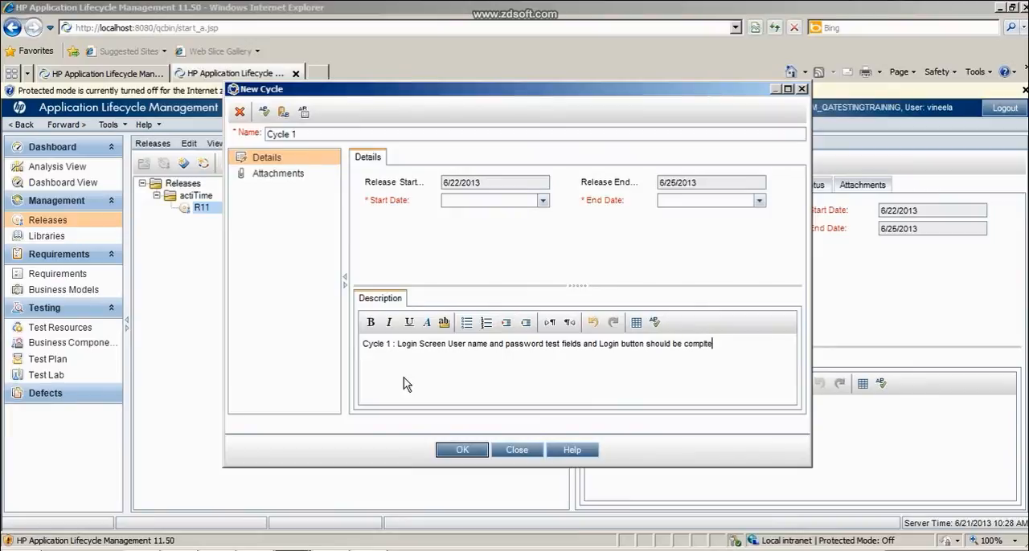
key("BackSpace")
key("BackSpace")
key("BackSpace")
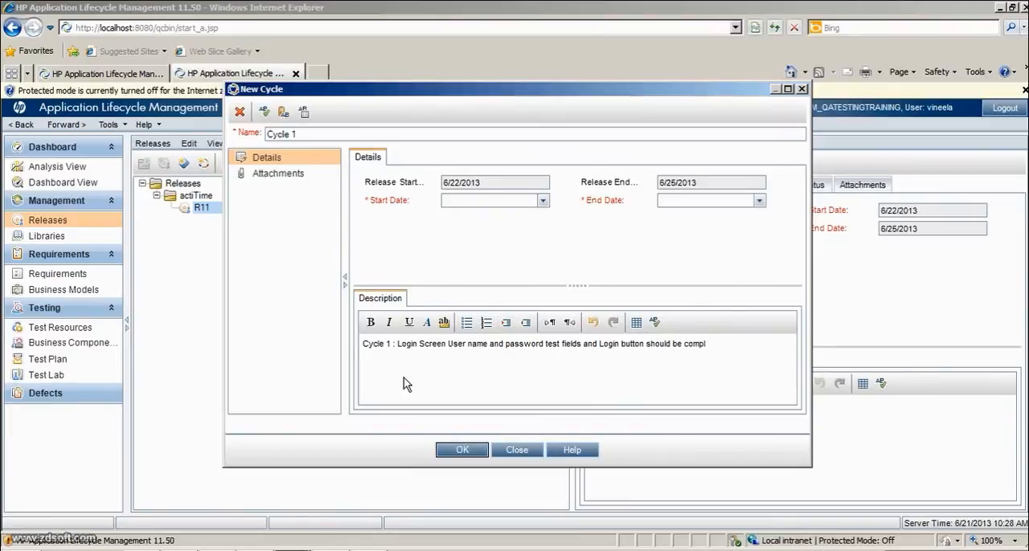
type("leted")
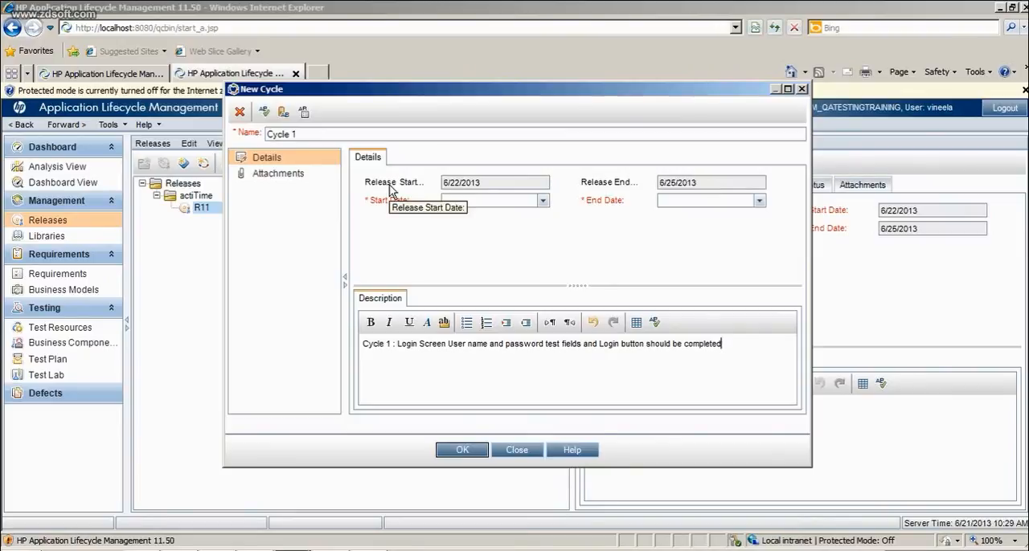
- Try to set the cycle's start date to 6/19/2013, earlier than the release's start date
left_click(542, 201)
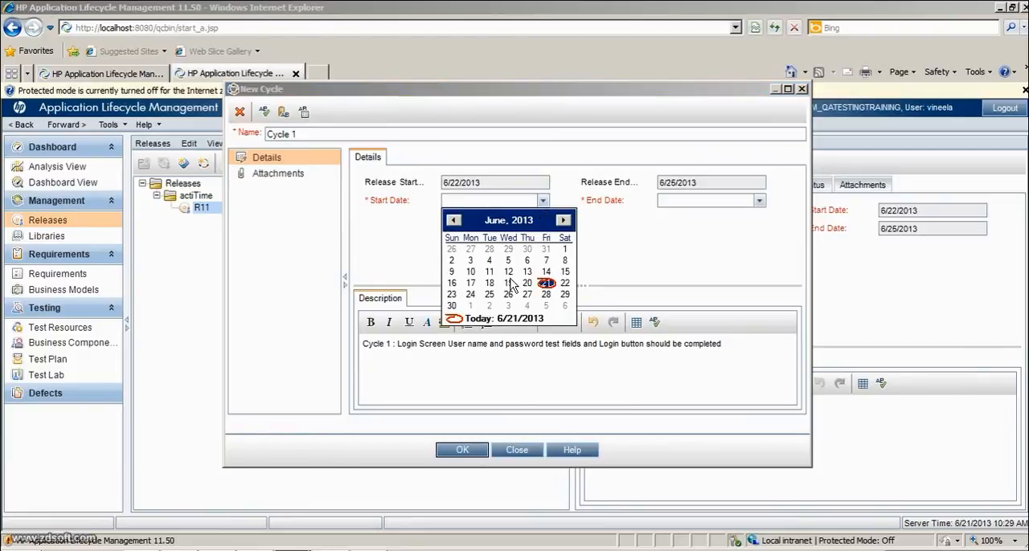
left_click(513, 284)
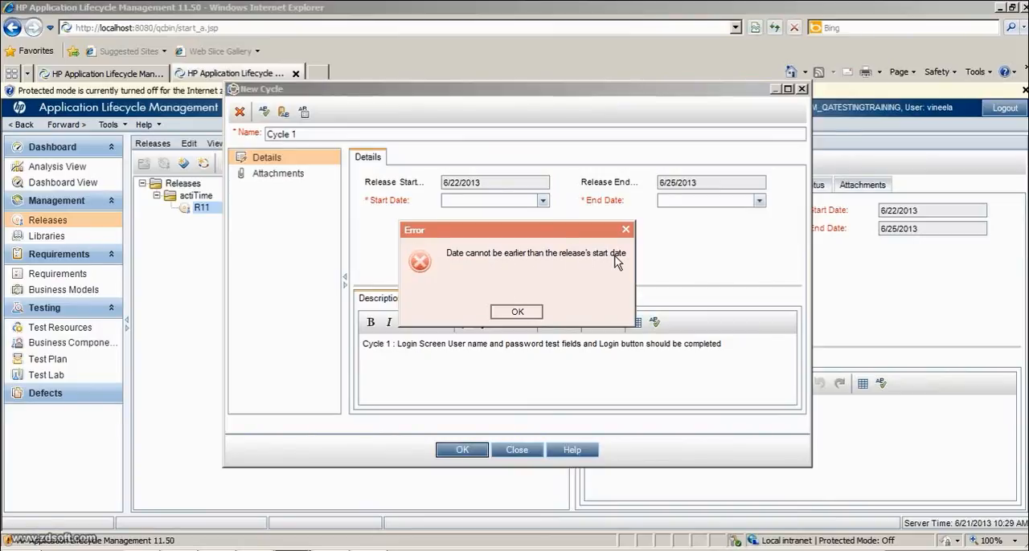
left_click(529, 314)
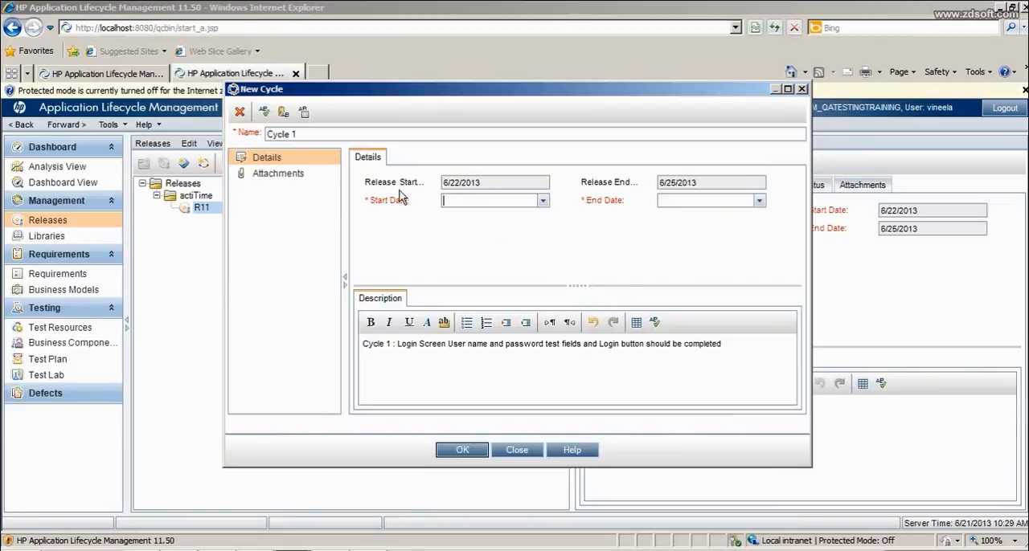
- Set the cycle's start date to 6/22/2013 and its end date to 6/24/2013
left_click(544, 202)
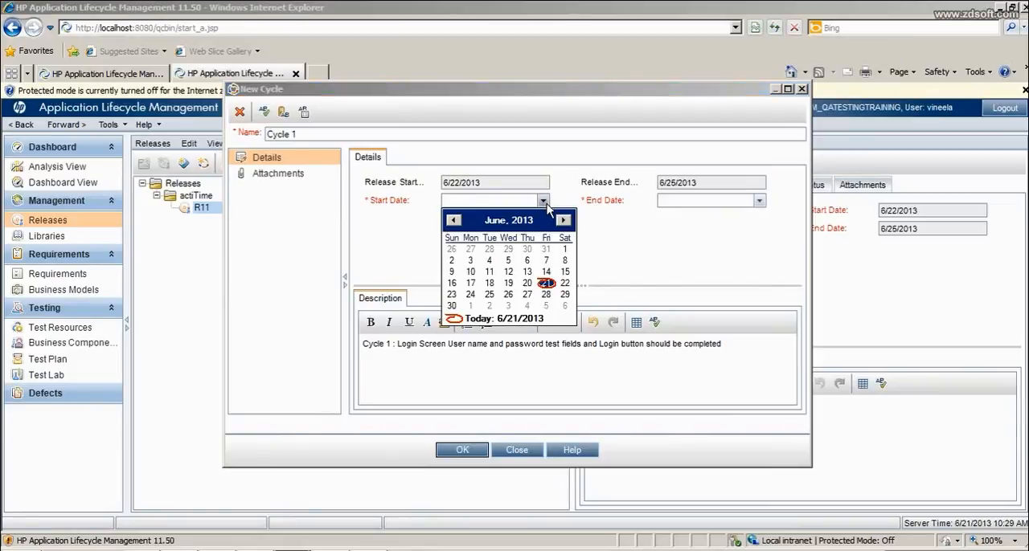
left_click(566, 284)
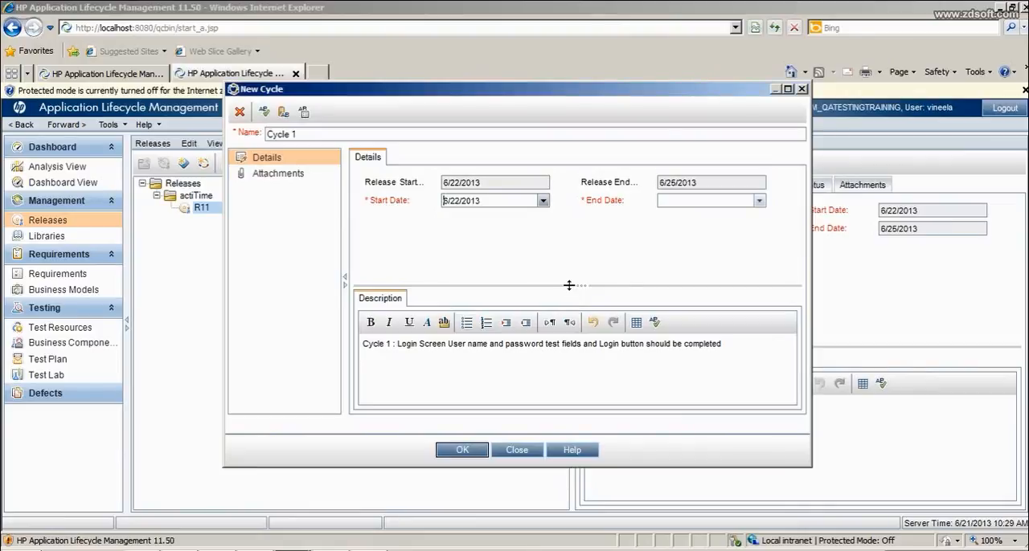
left_click(759, 201)
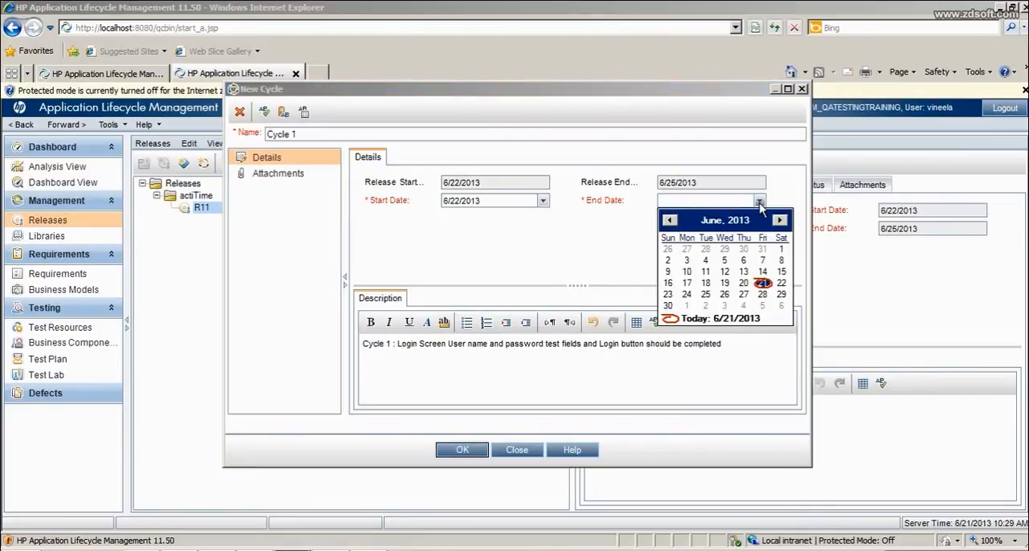
left_click(687, 295)
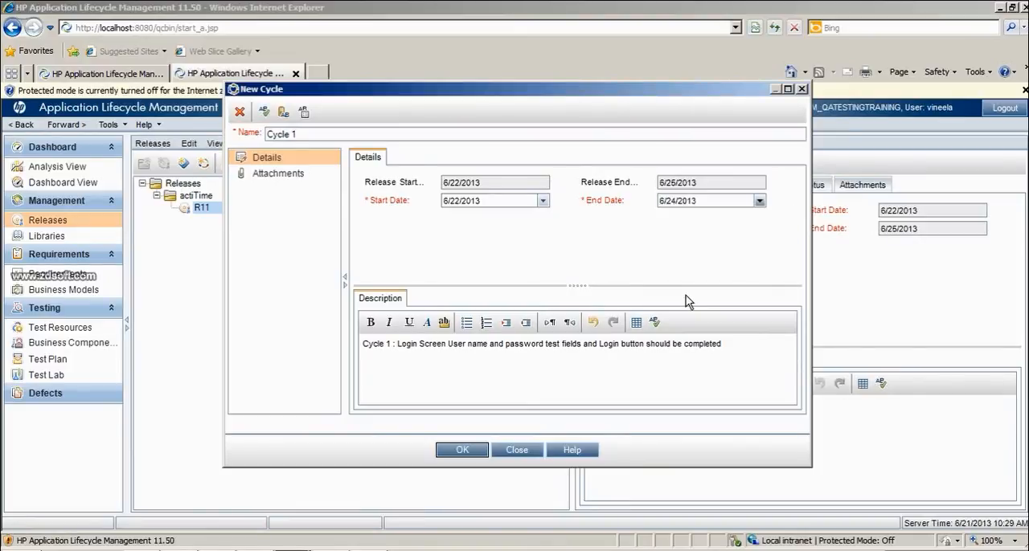
- Check the new cycle's attachments page and create the cycle in release R11
left_click(265, 181)
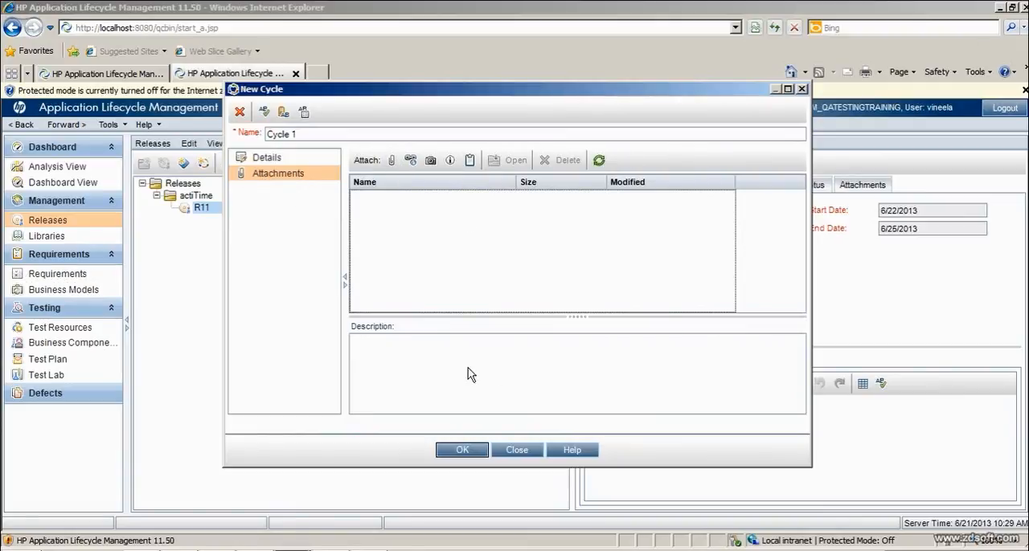
left_click(298, 162)
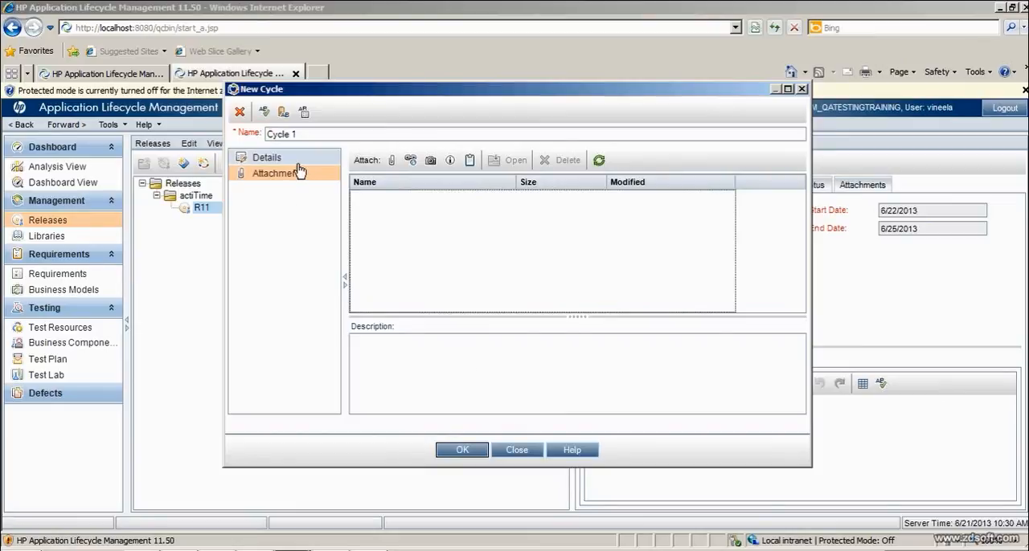
left_click(463, 452)
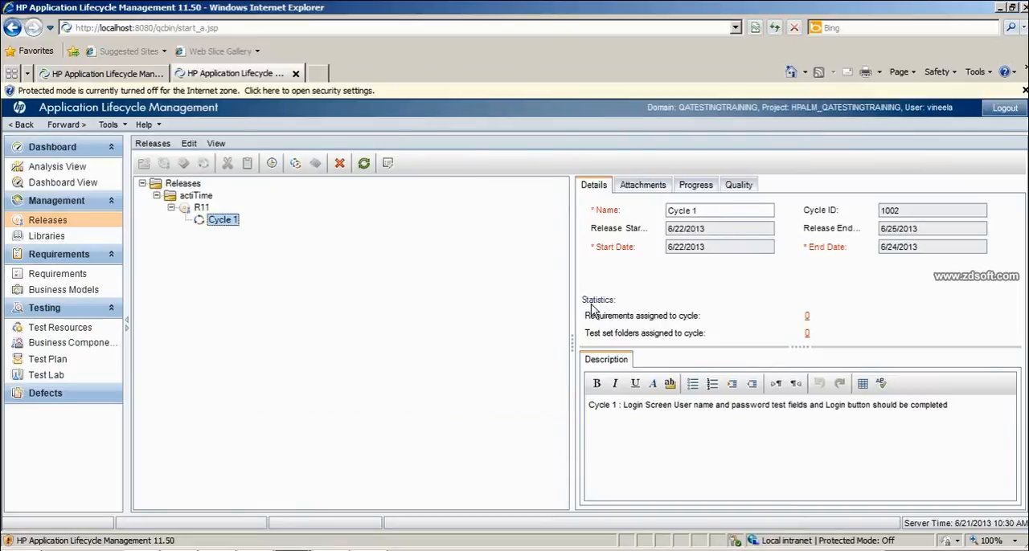
- Look through the attachments, progress and quality views of Cycle 1
left_click(643, 185)
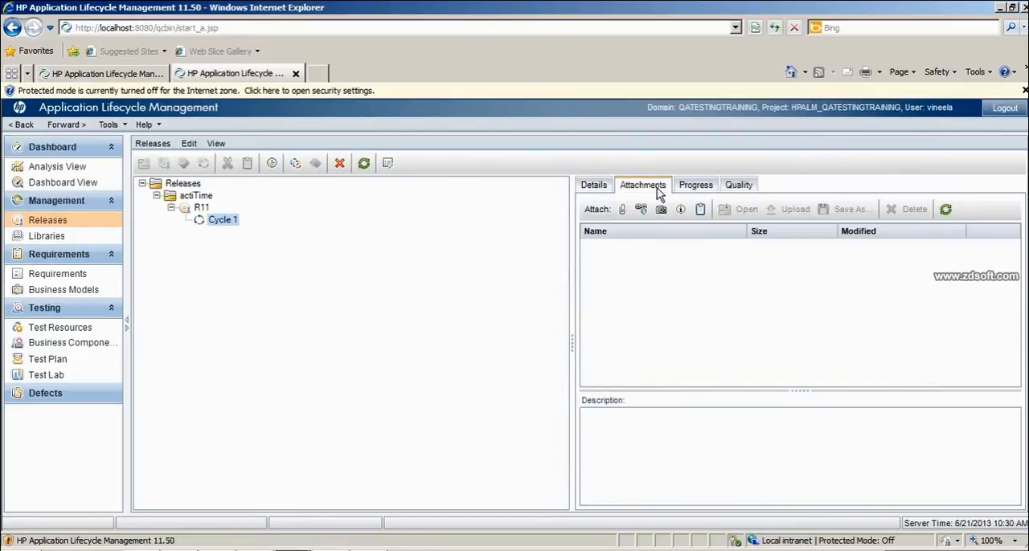
left_click(698, 186)
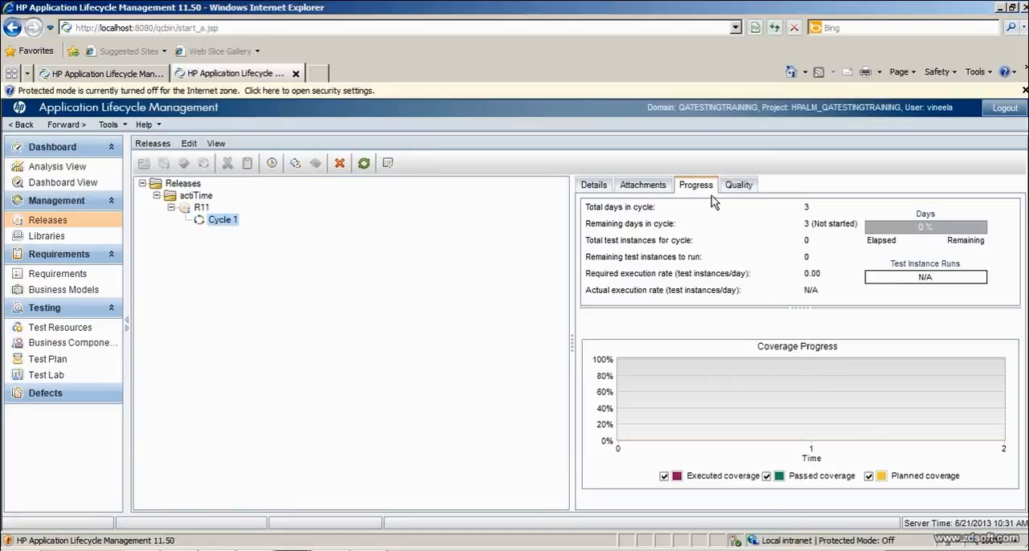
left_click(741, 185)
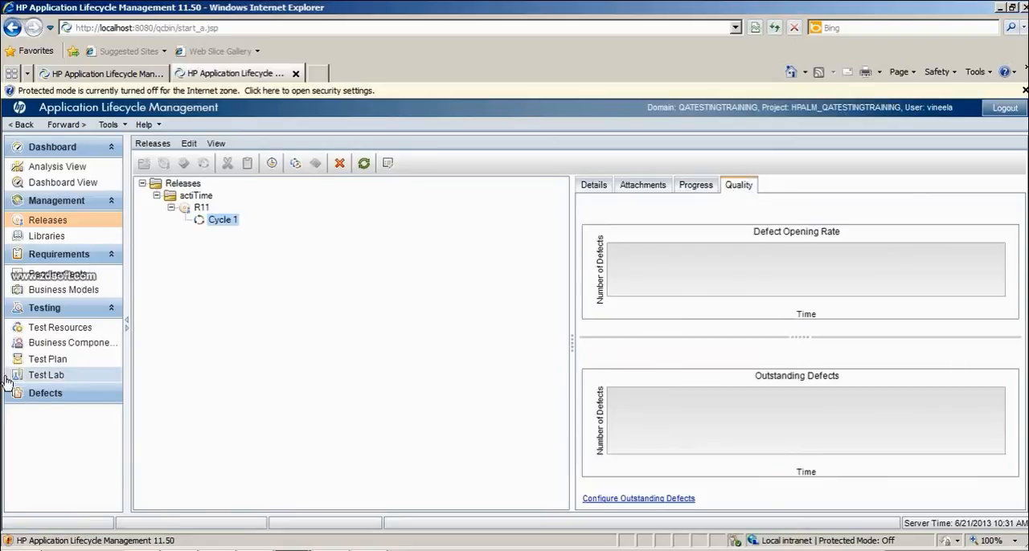